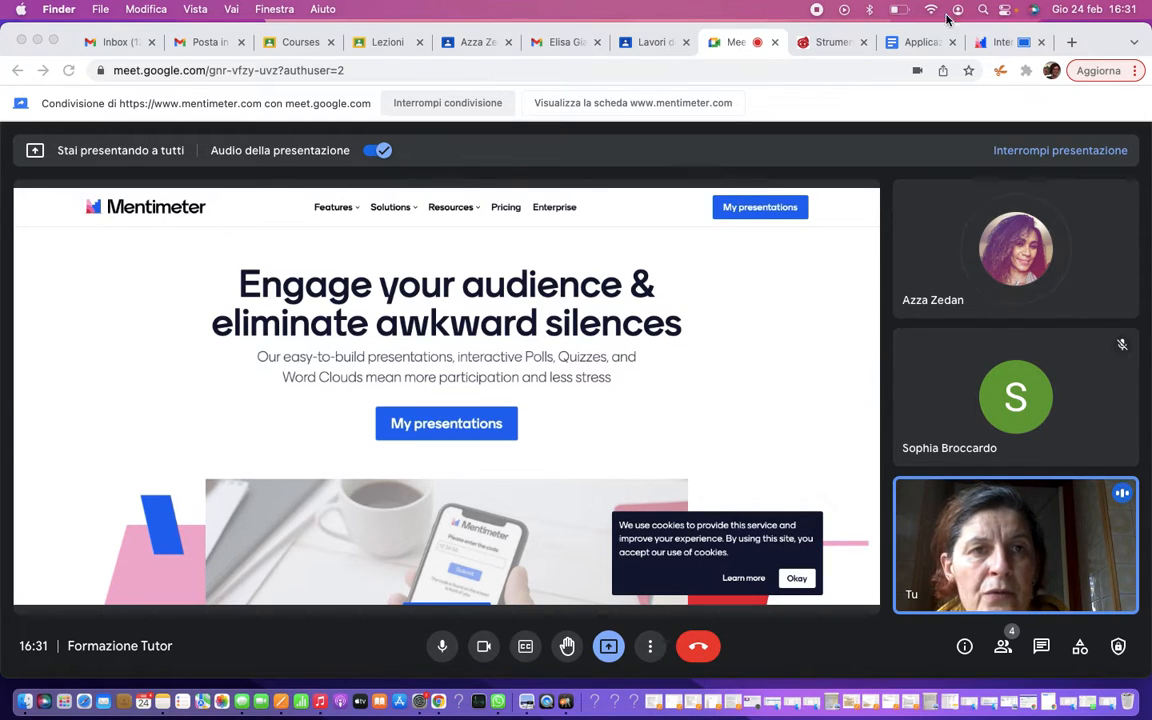
- Switch to the shared Mentimeter home page and accept its cookie notice
click(995, 43)
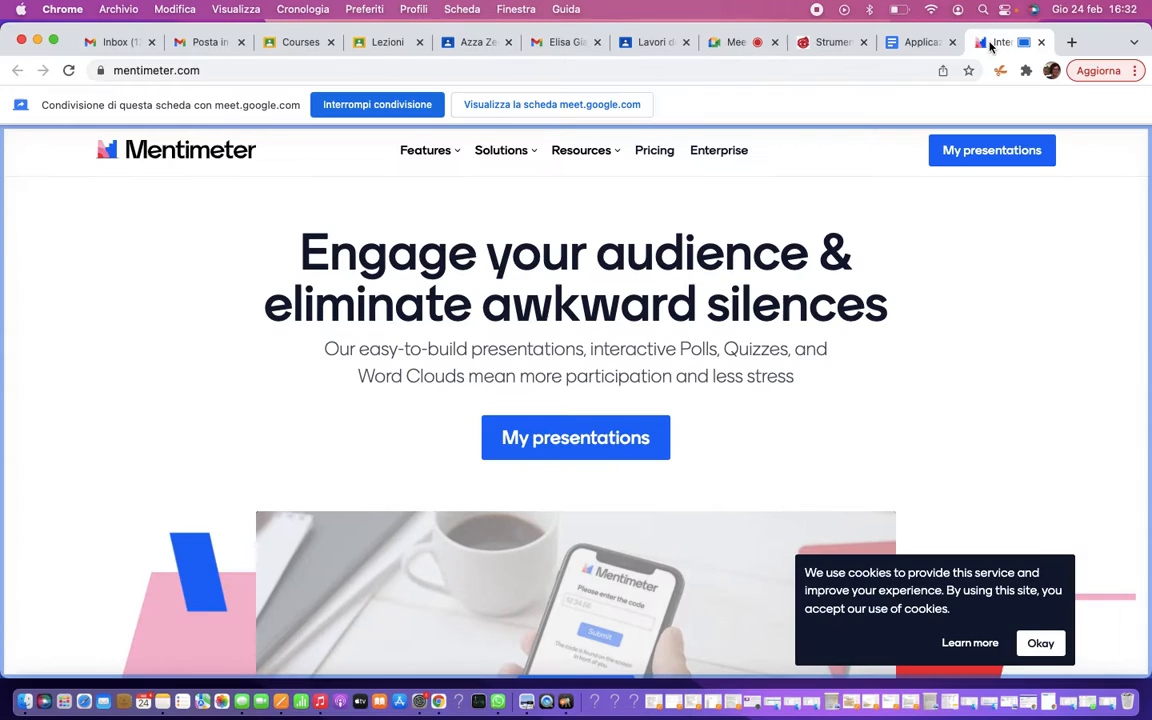
scroll(787, 318, down, 1)
scroll(787, 321, up, 1)
click(1040, 644)
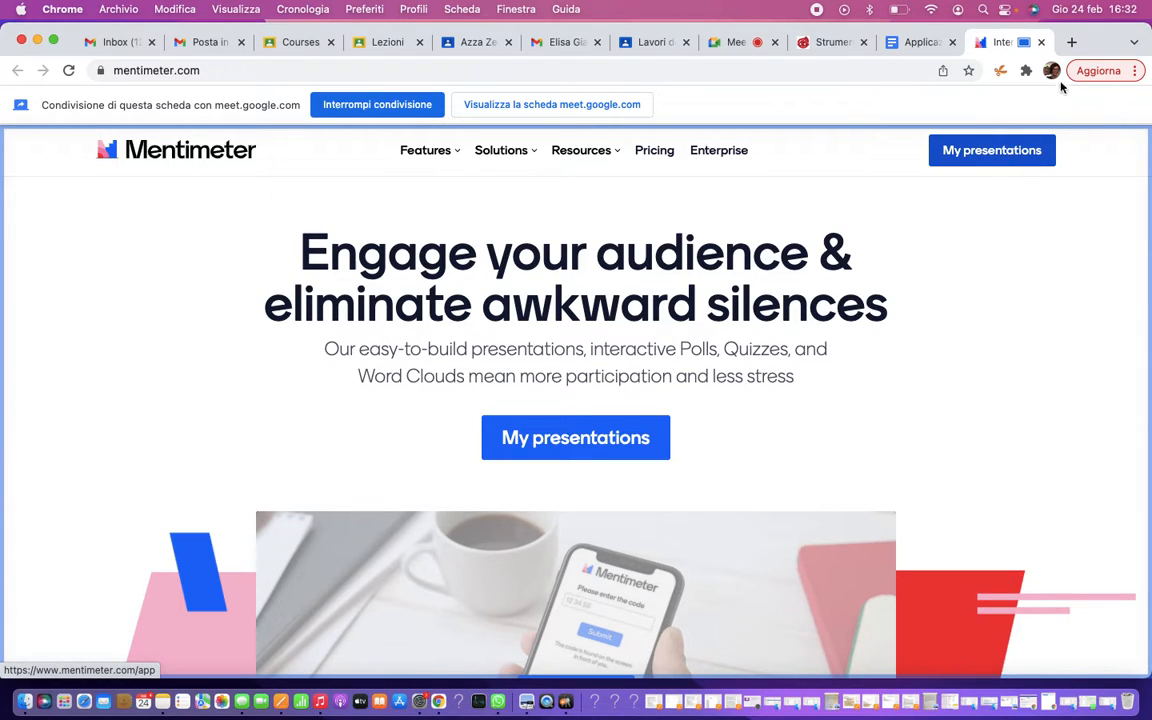
- Search Google for mentimeter in a new browser tab and open the Mentimeter website from the results
click(1072, 42)
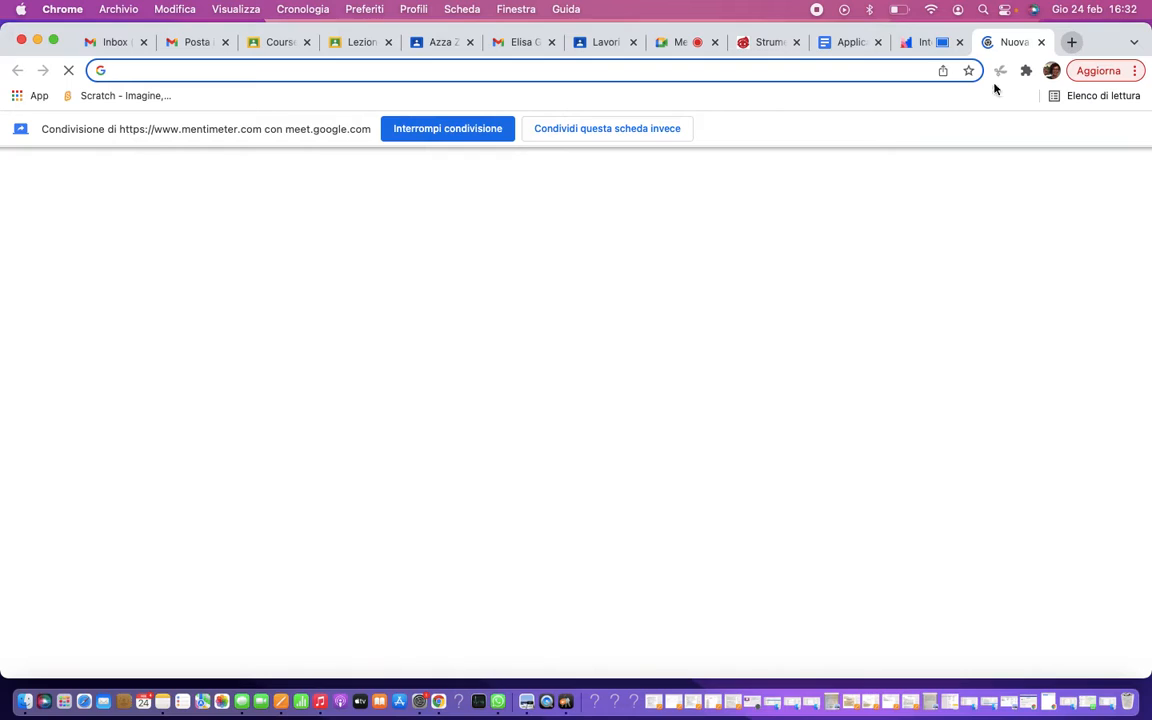
click(568, 399)
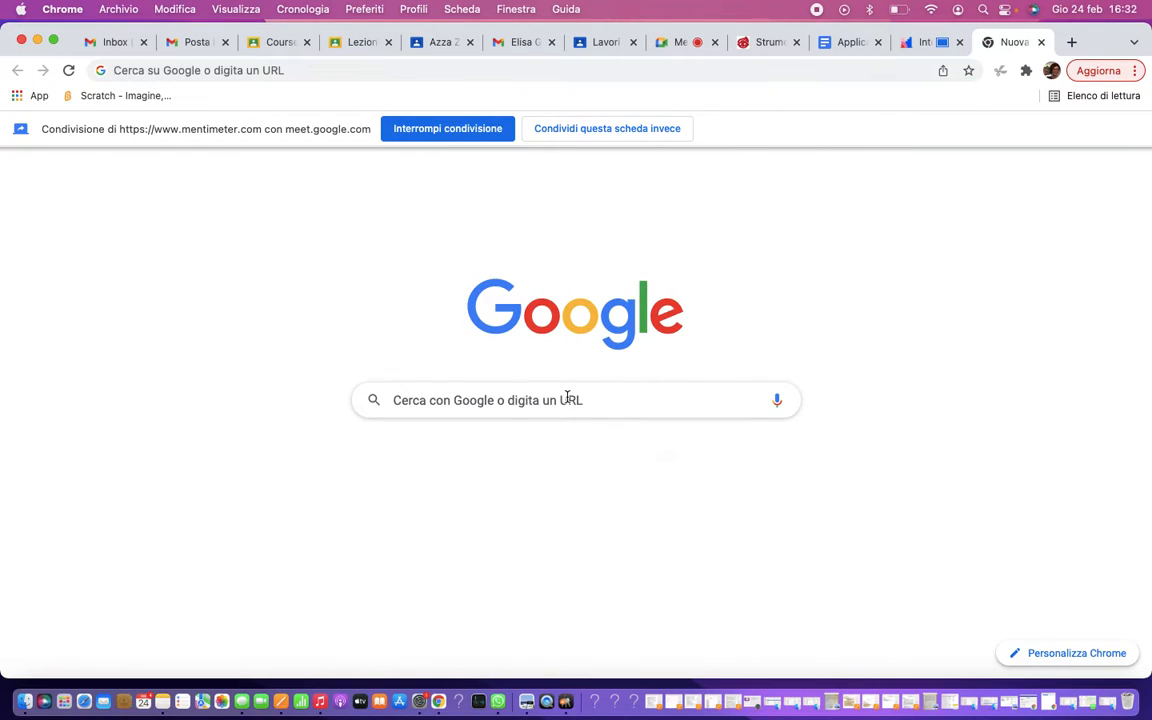
text(meti)
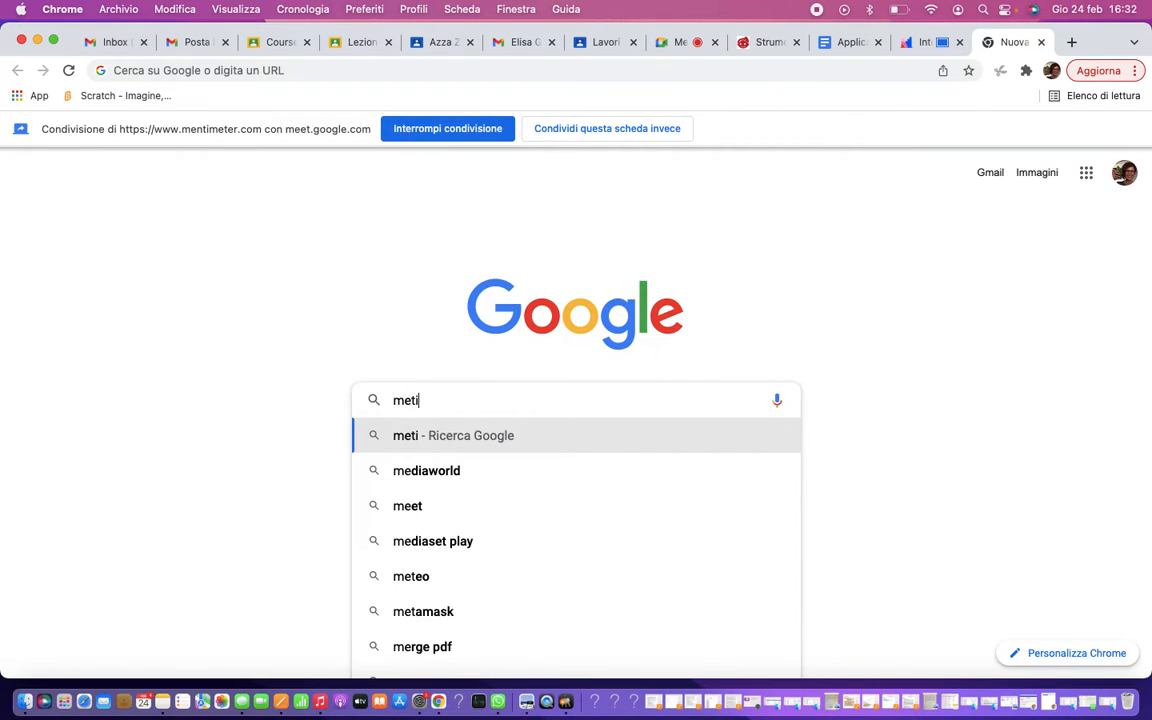
key(BackSpace)
key(BackSpace)
text(nti)
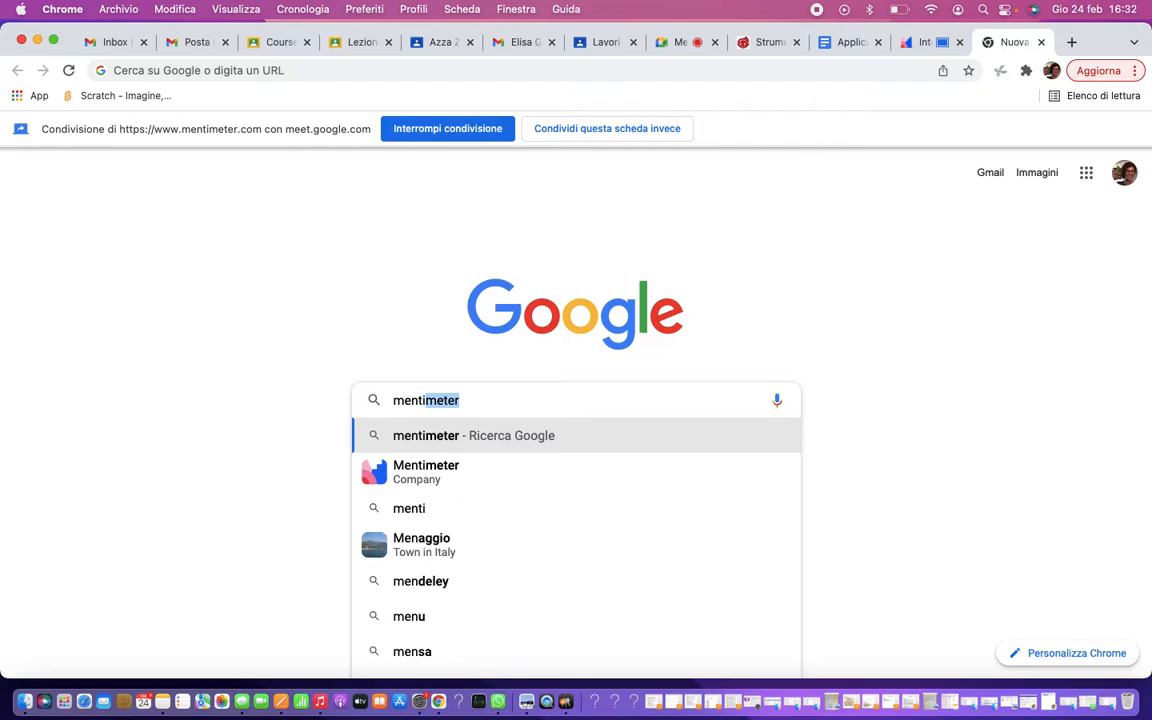
key(Return)
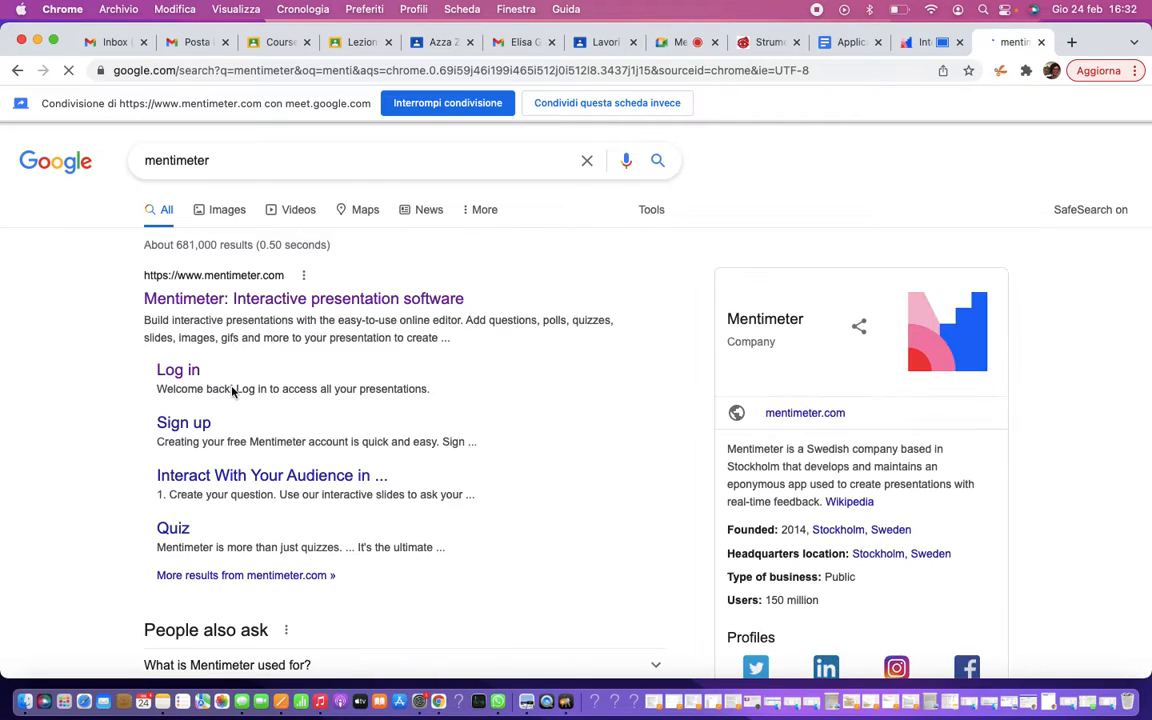
click(258, 304)
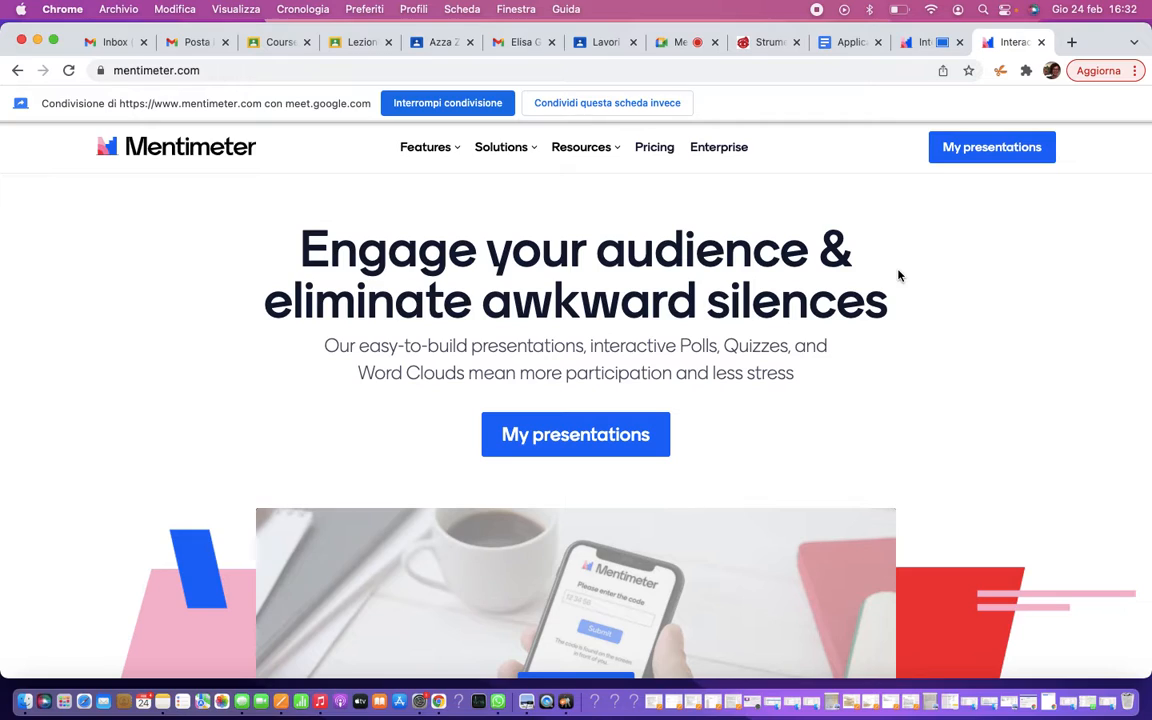
- Close the duplicate Mentimeter page and open the list of own presentations from the shared one
click(924, 42)
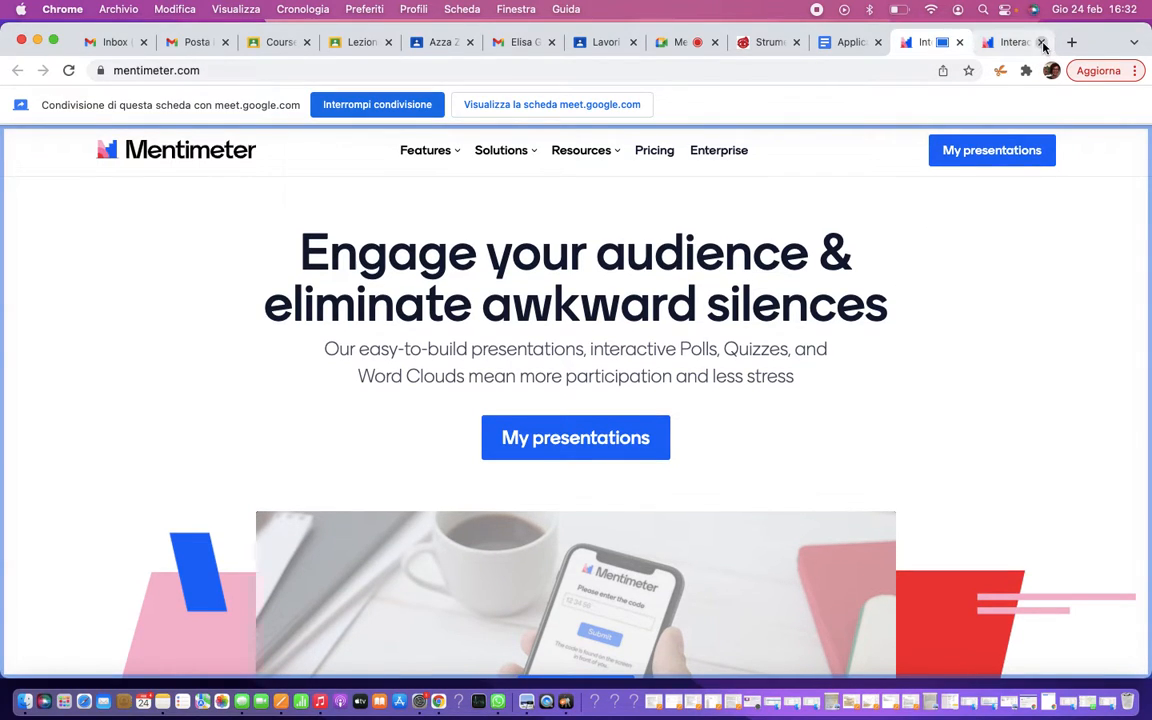
click(1041, 42)
click(988, 152)
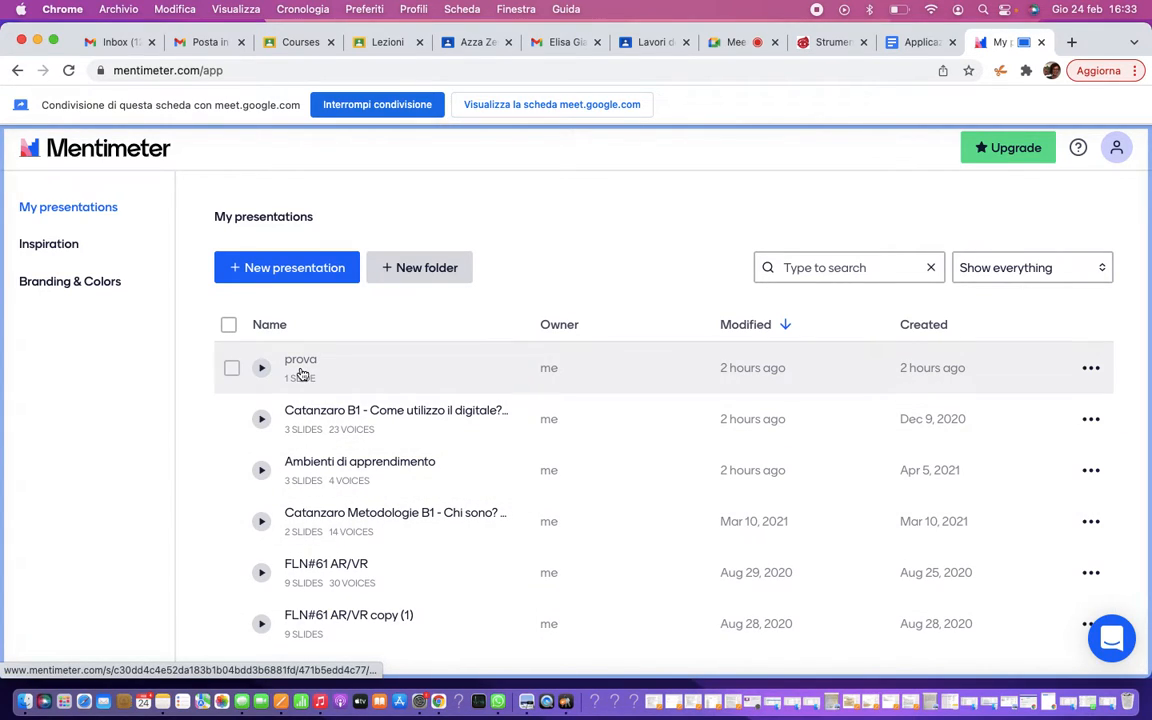
- Create a new presentation named "Includi - 1st presentation"
click(277, 268)
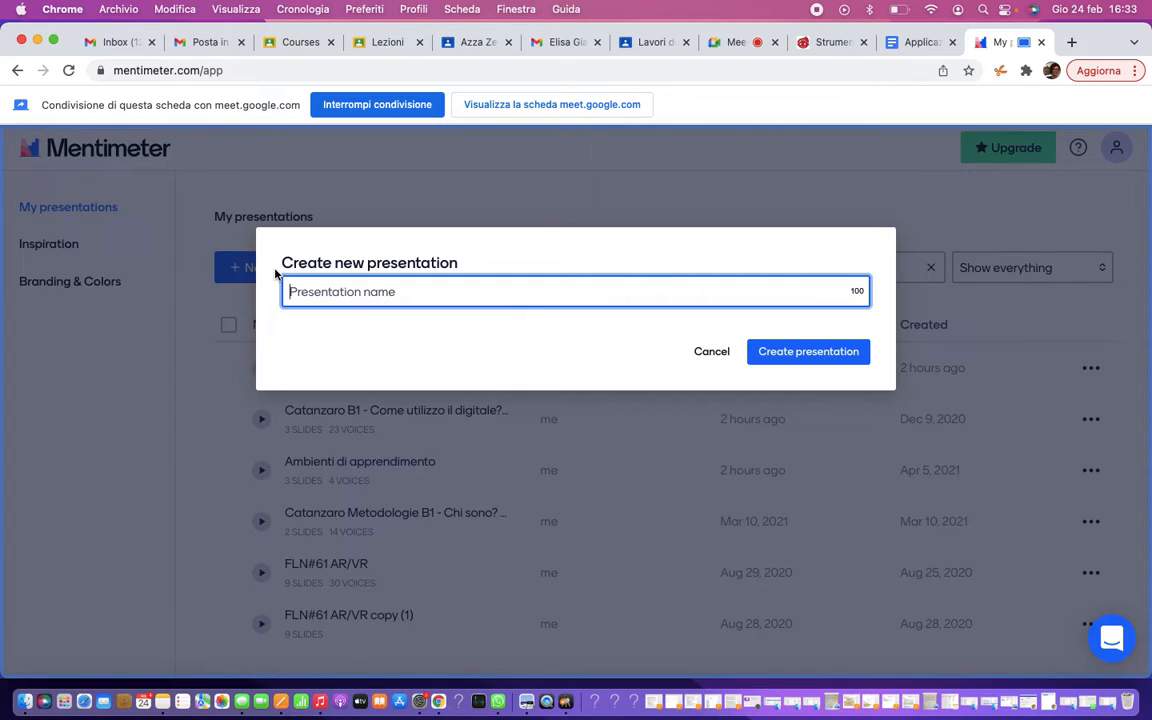
text(In)
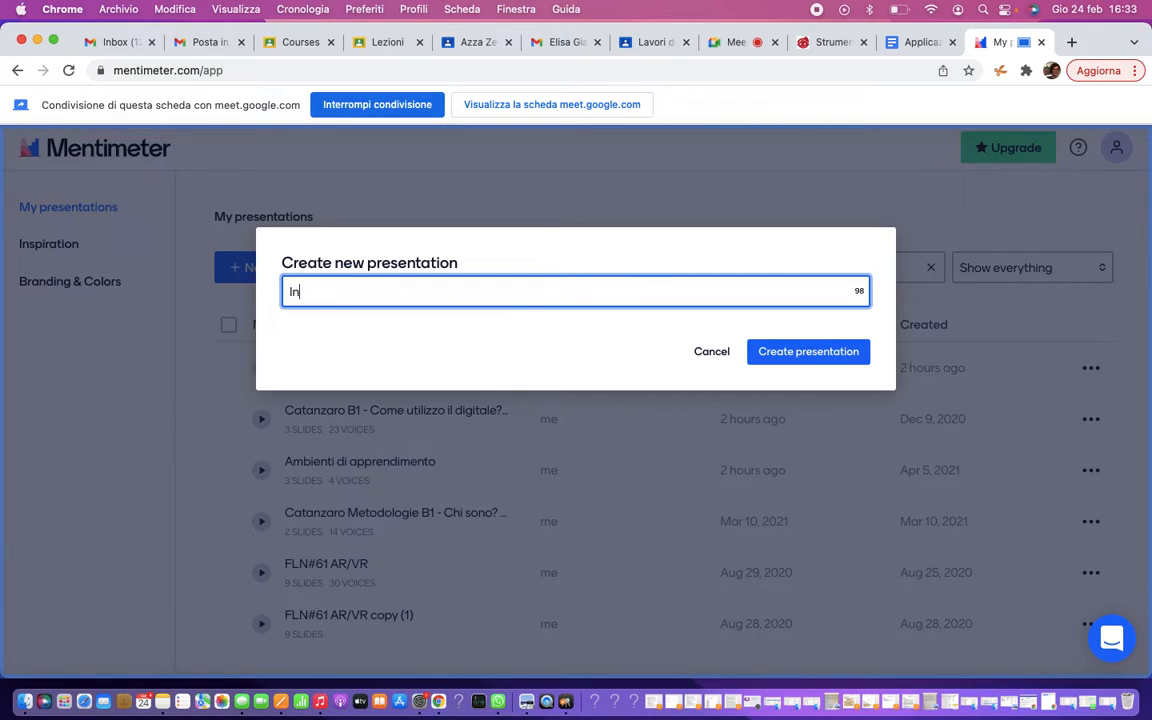
text(cludi - 1st presentatio)
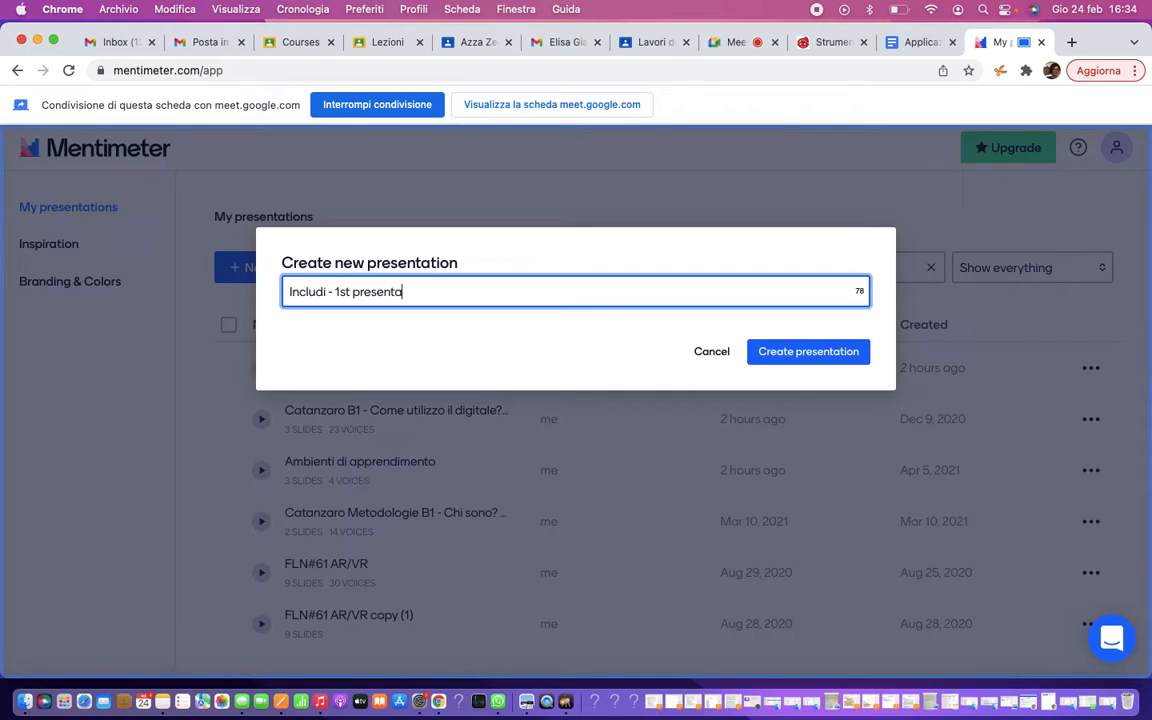
text(n)
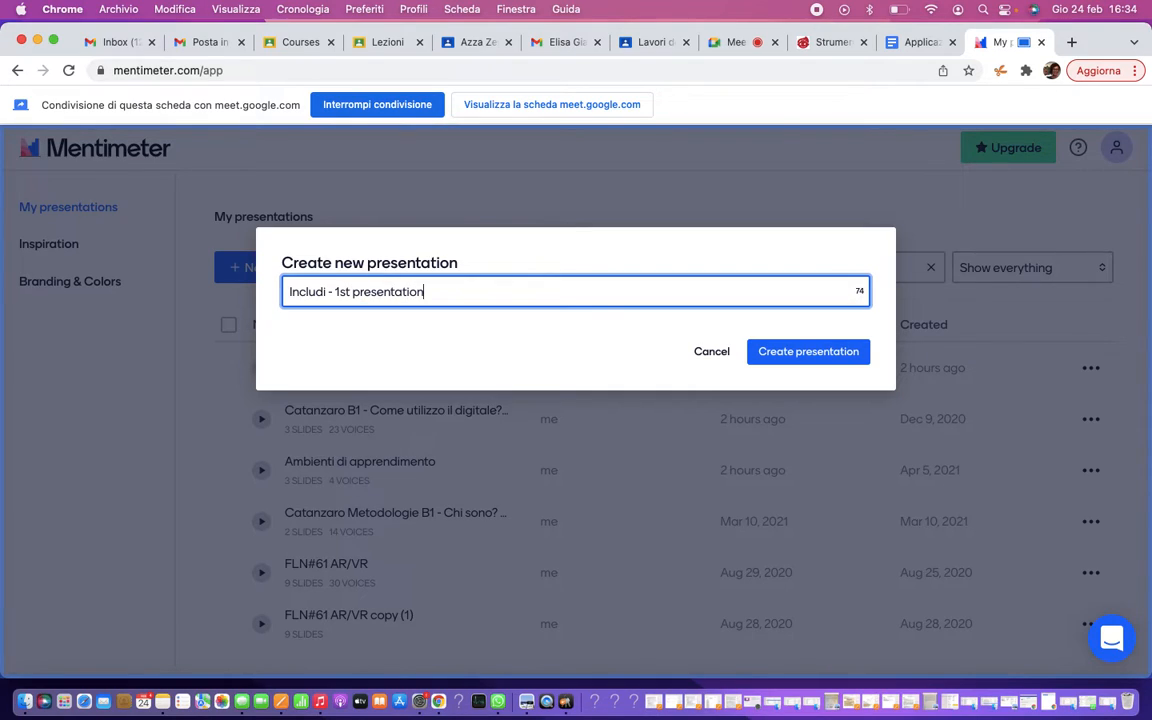
click(817, 354)
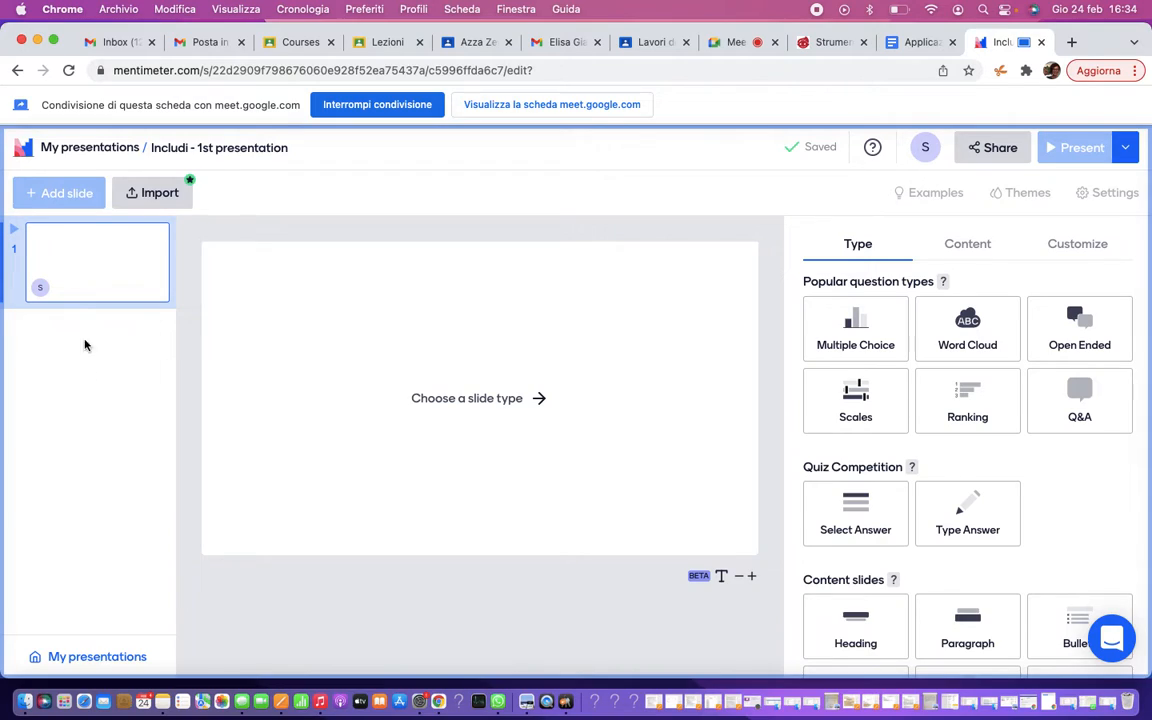
- Examine the slide adding and import options and preview the available question, quiz and content slide types
drag(41, 239, 48, 203)
click(159, 196)
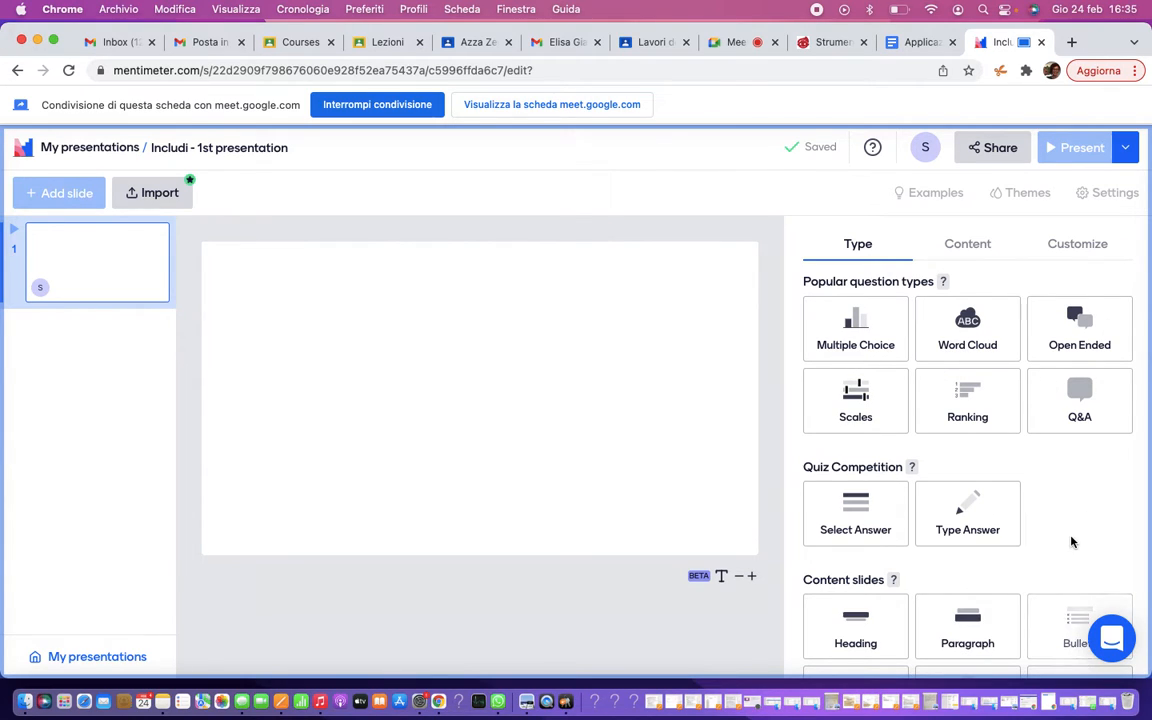
scroll(1072, 540, down, 1)
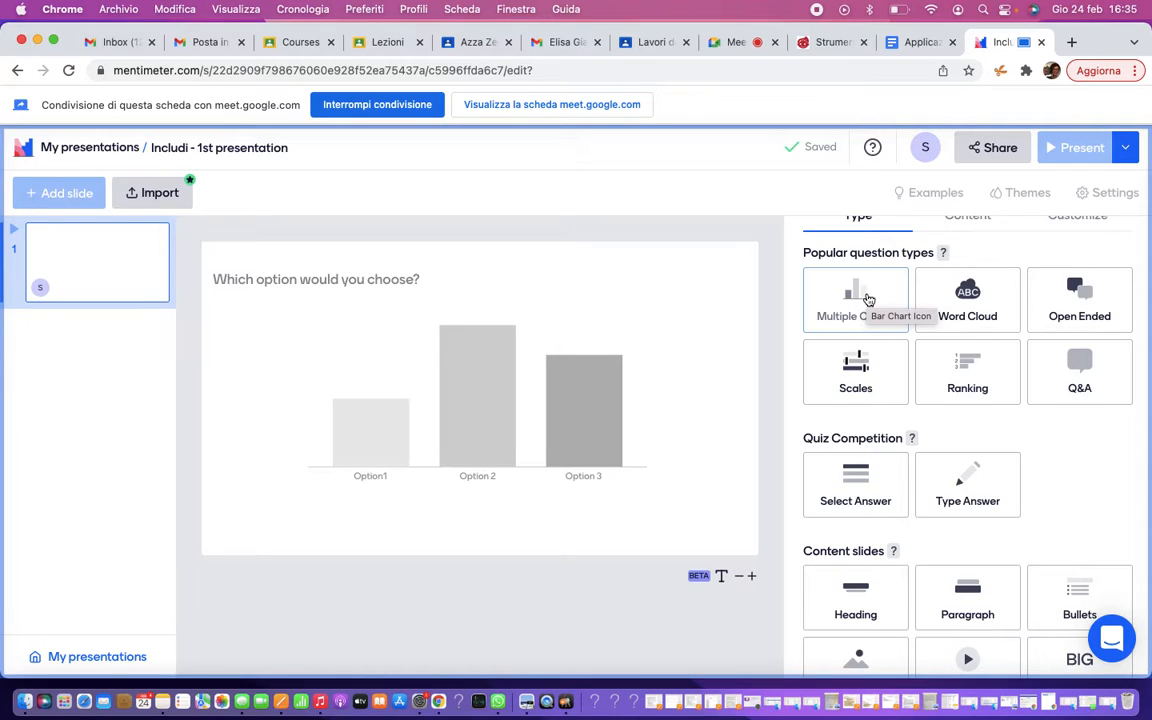
click(968, 290)
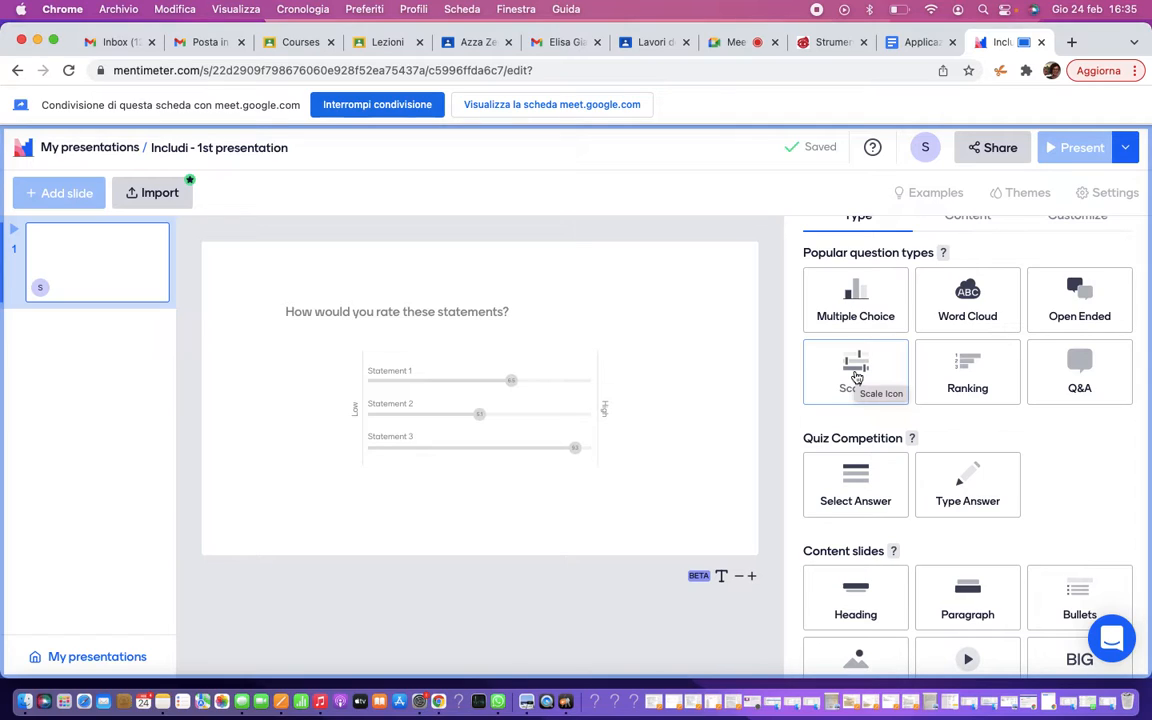
click(968, 377)
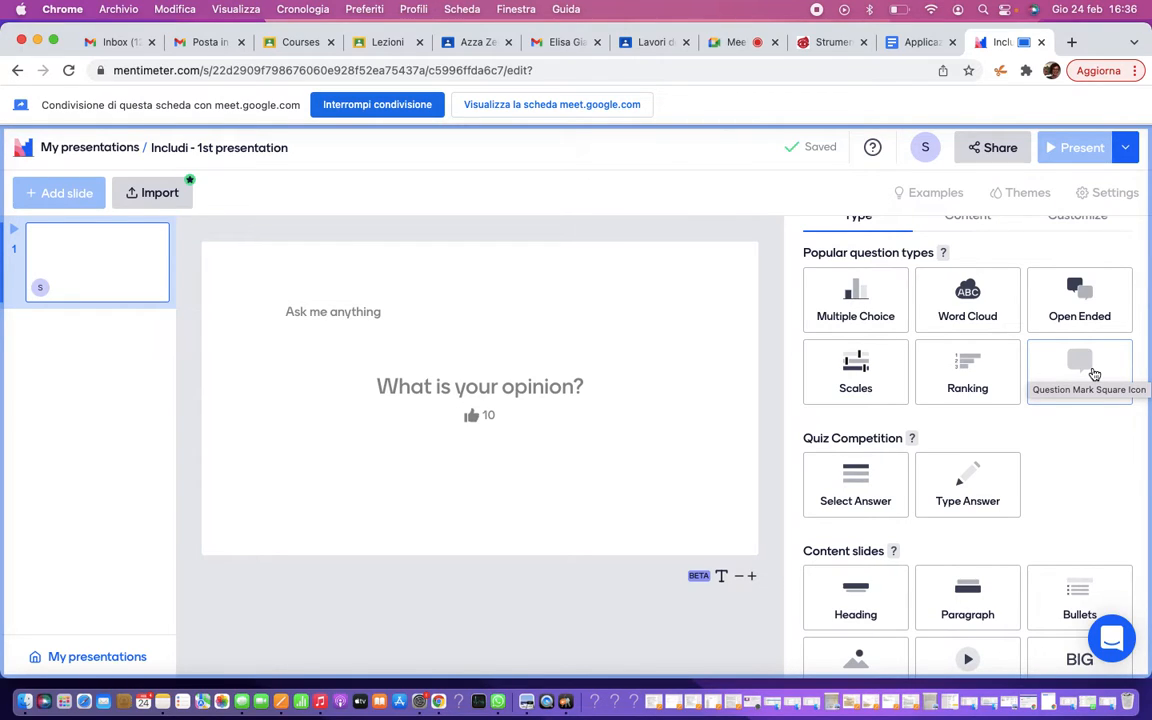
scroll(1000, 400, down, 1)
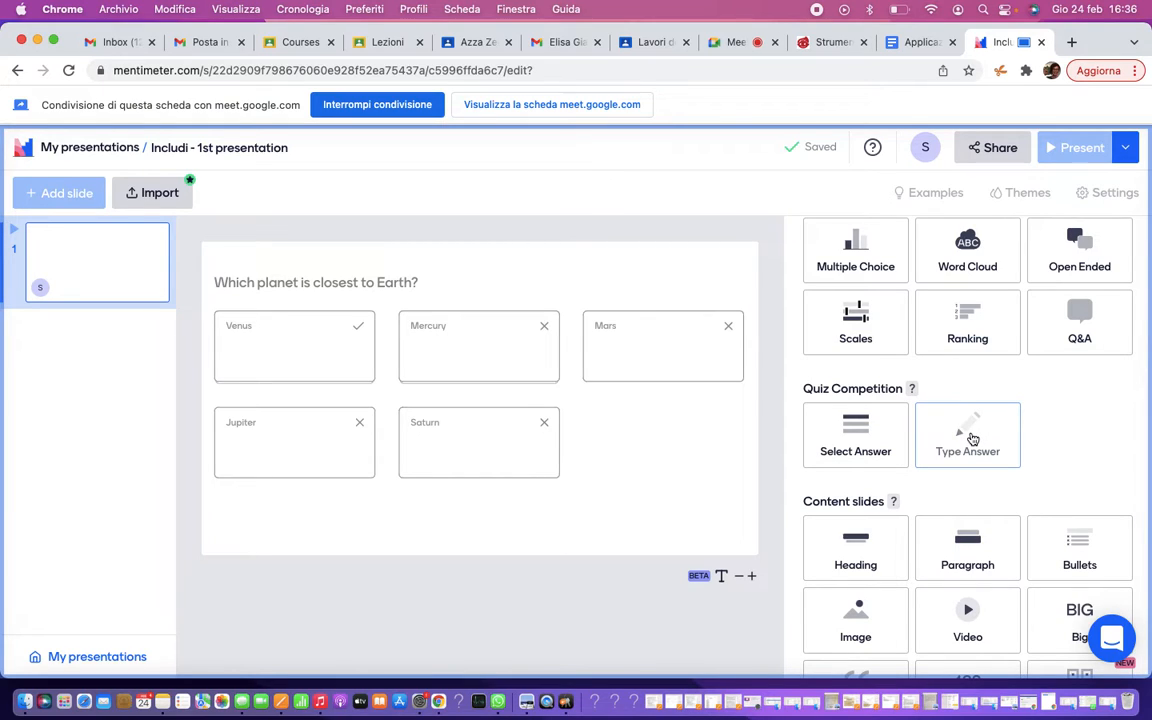
scroll(972, 438, down, 2)
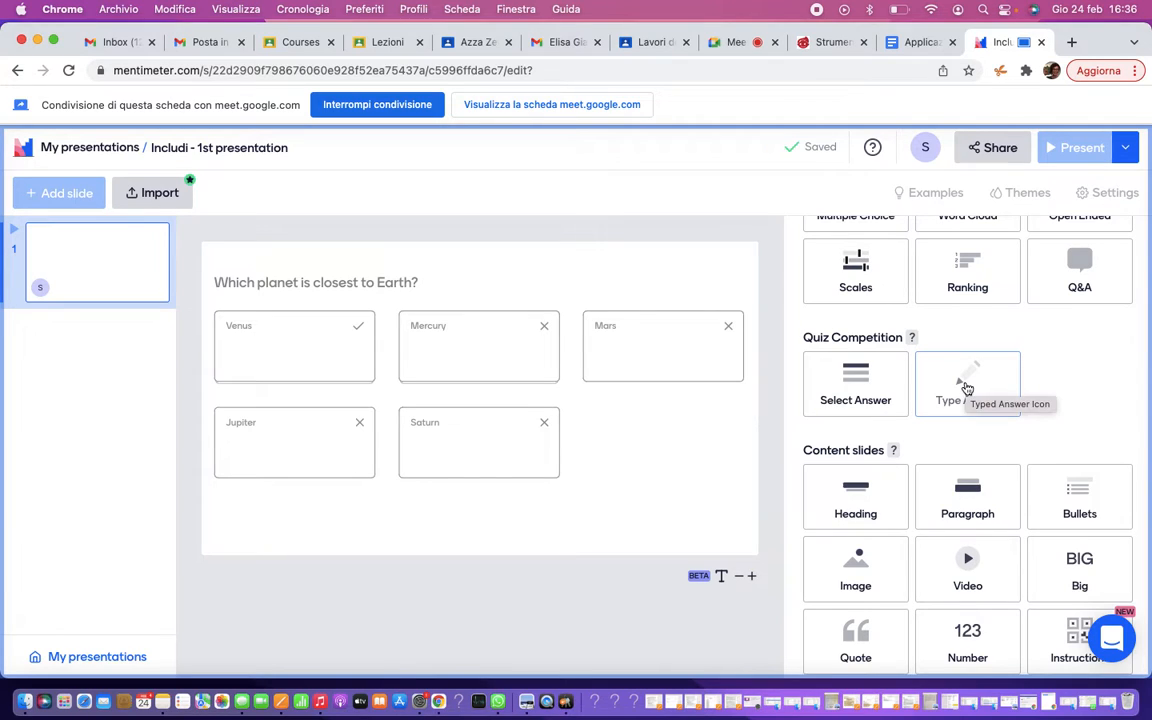
scroll(967, 388, down, 3)
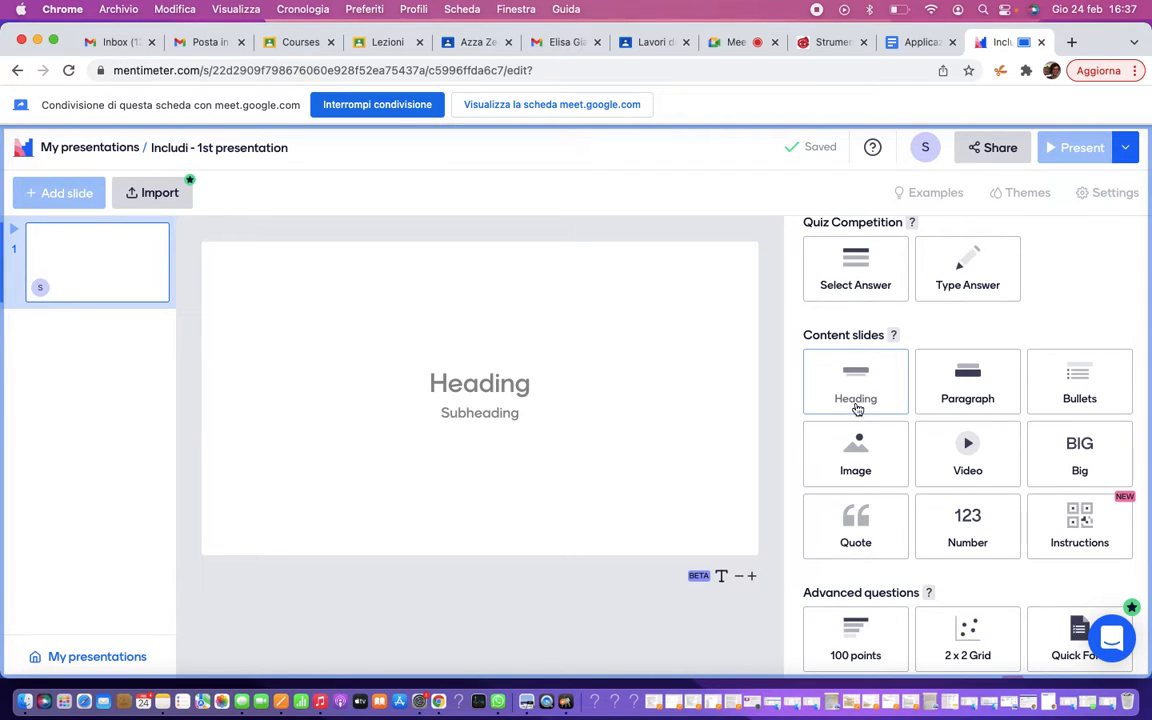
- Make the first slide an Image slide and set its media layout to As background
click(858, 460)
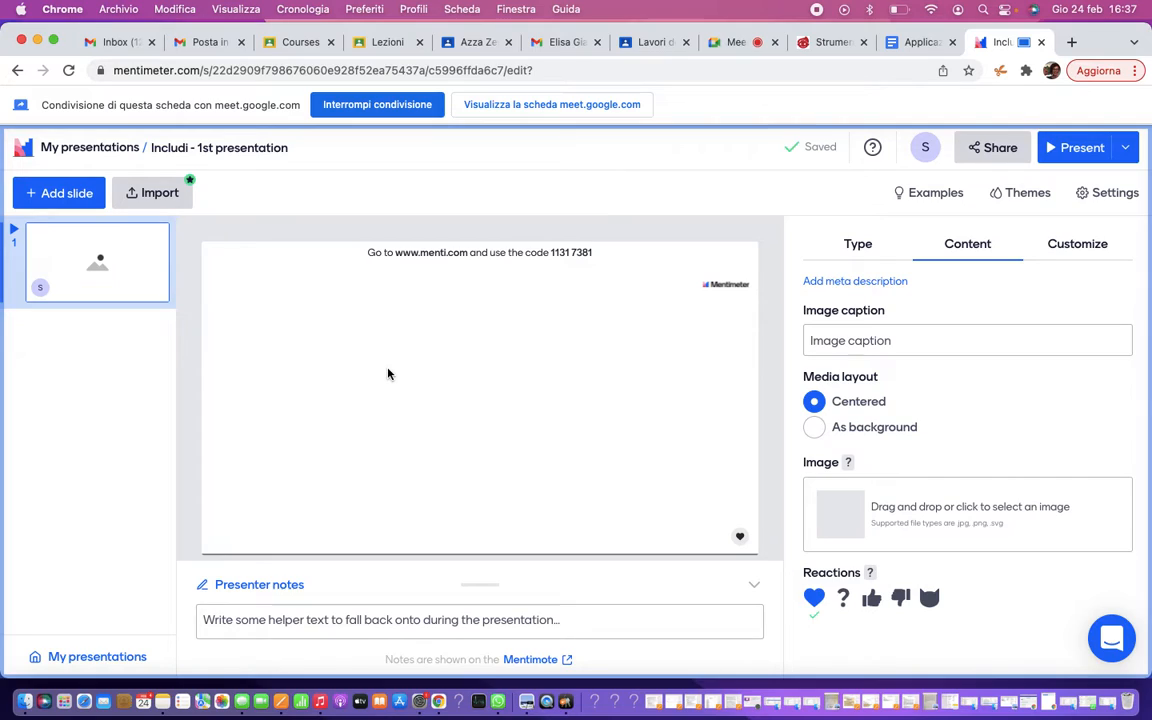
click(868, 341)
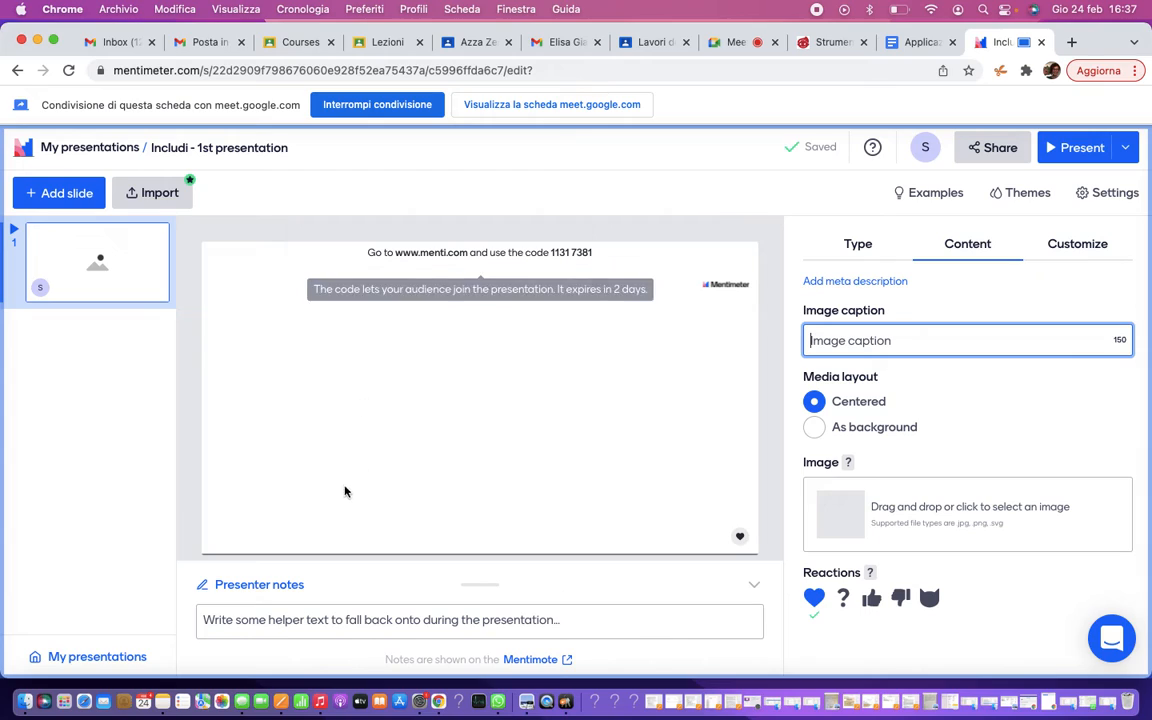
click(815, 430)
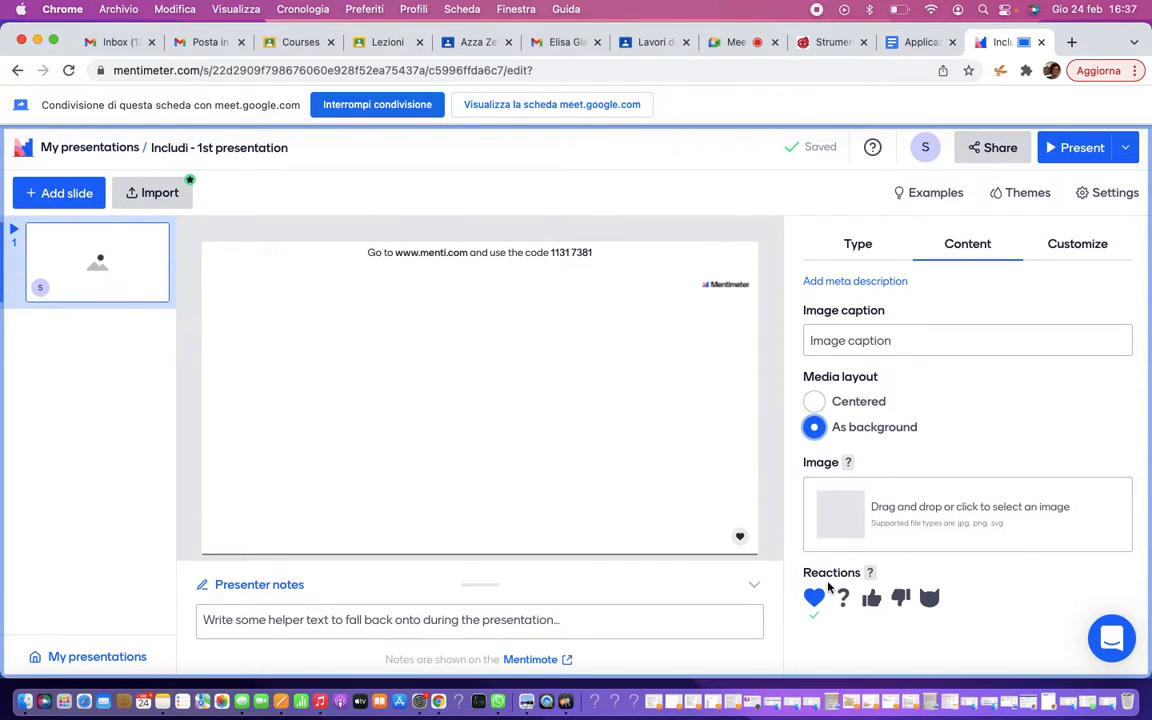
- Review the slide's type, content and customization options, including layouts and the advanced question types
click(856, 248)
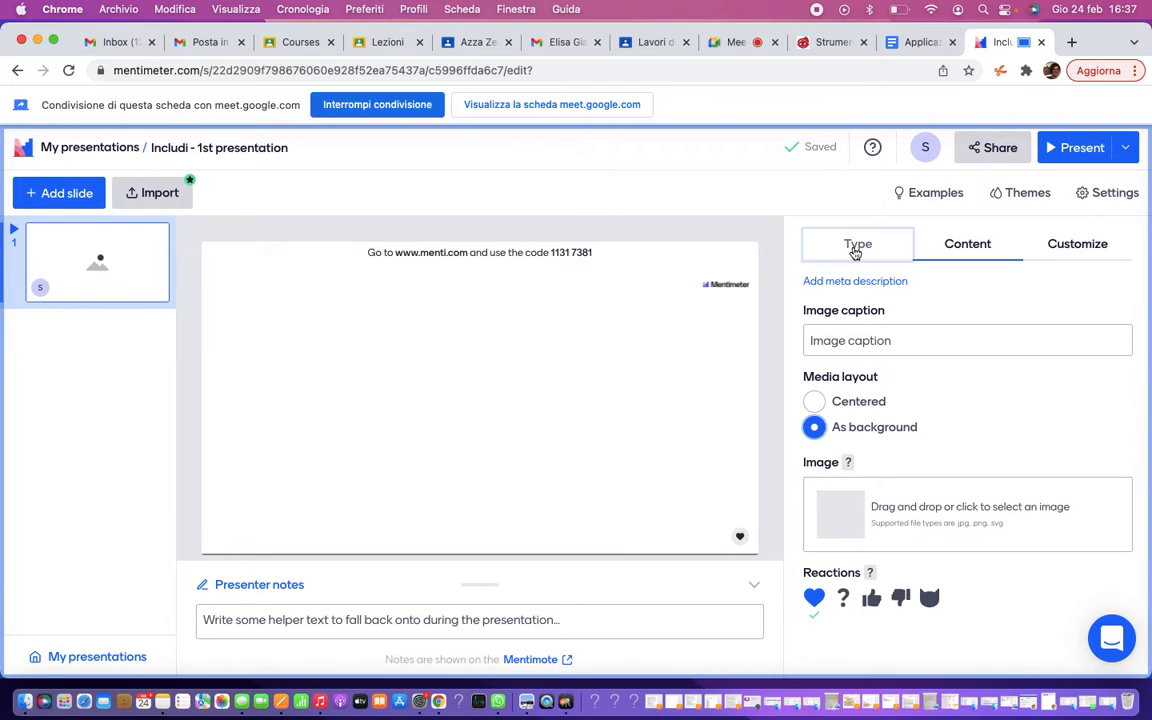
scroll(871, 357, down, 1)
scroll(871, 357, down, 2)
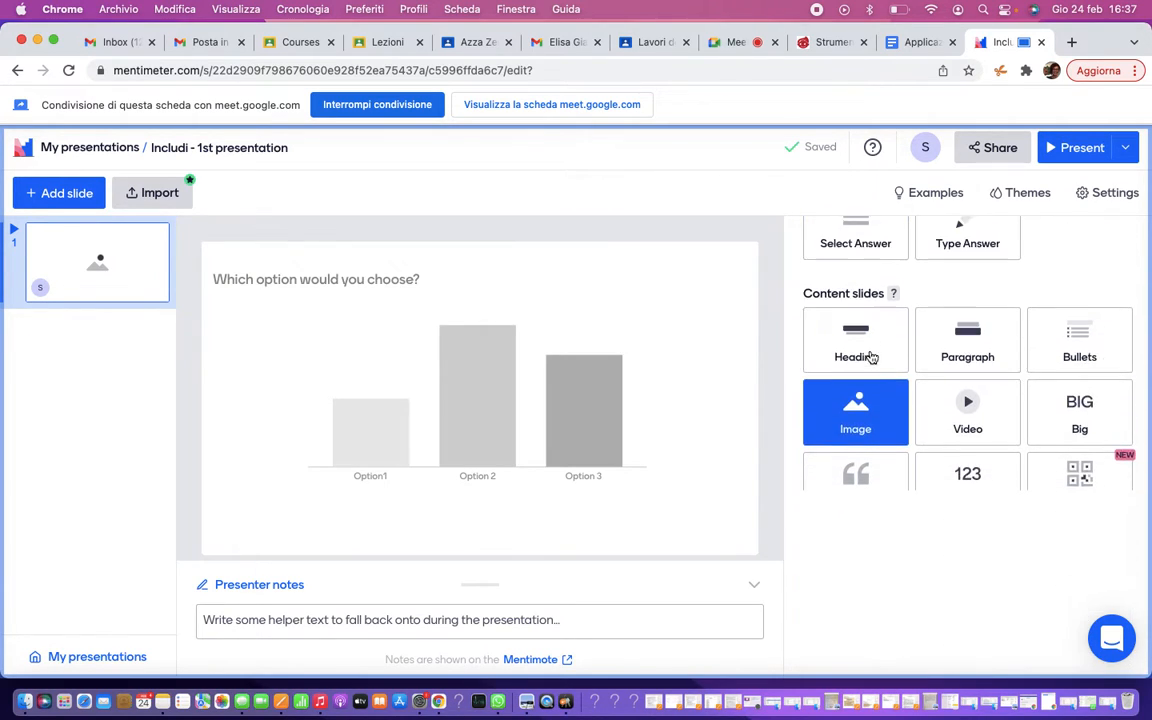
scroll(869, 355, up, 3)
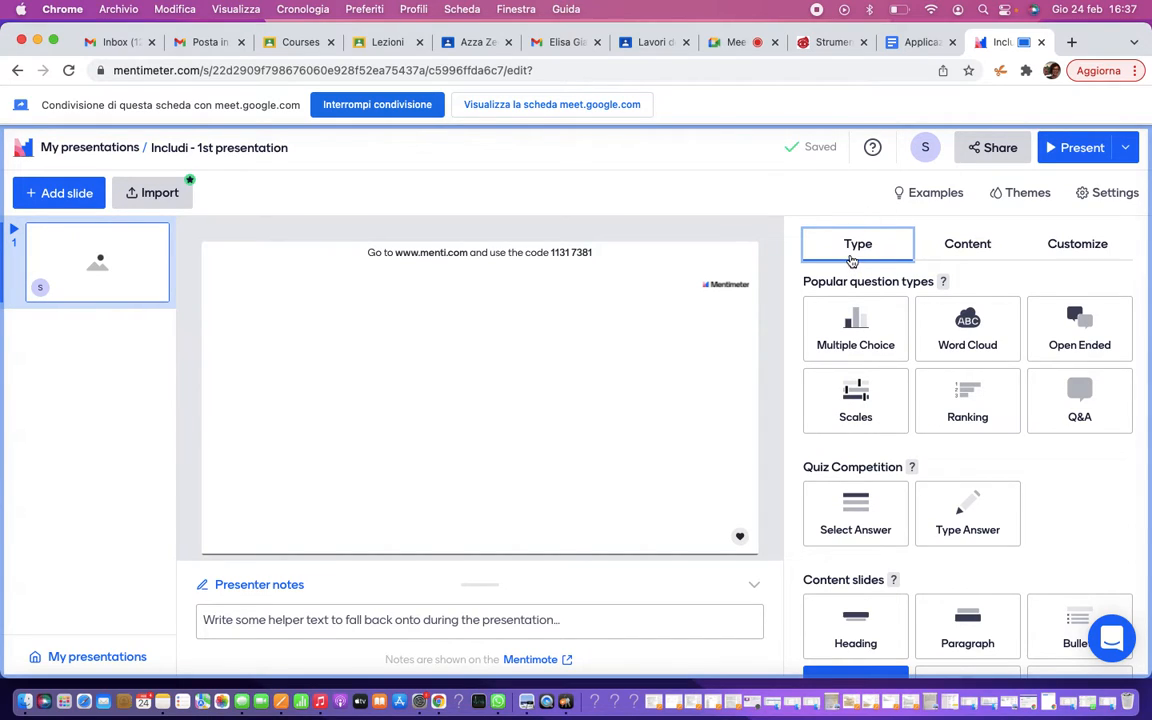
click(968, 245)
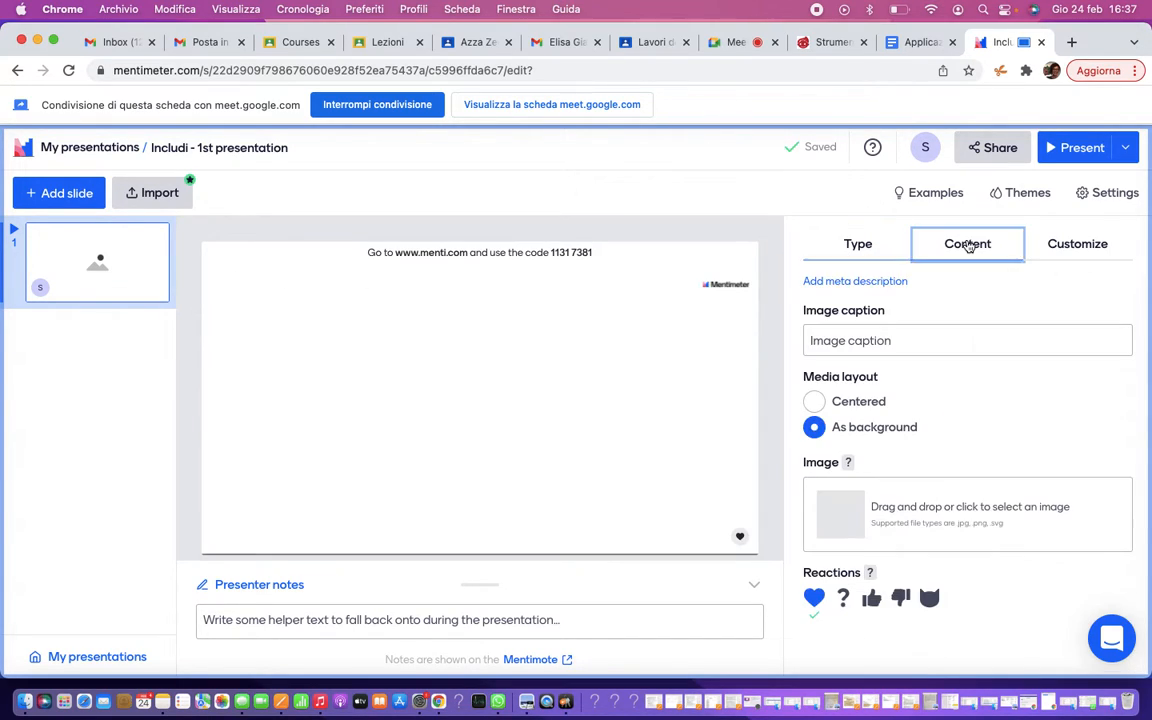
click(1088, 249)
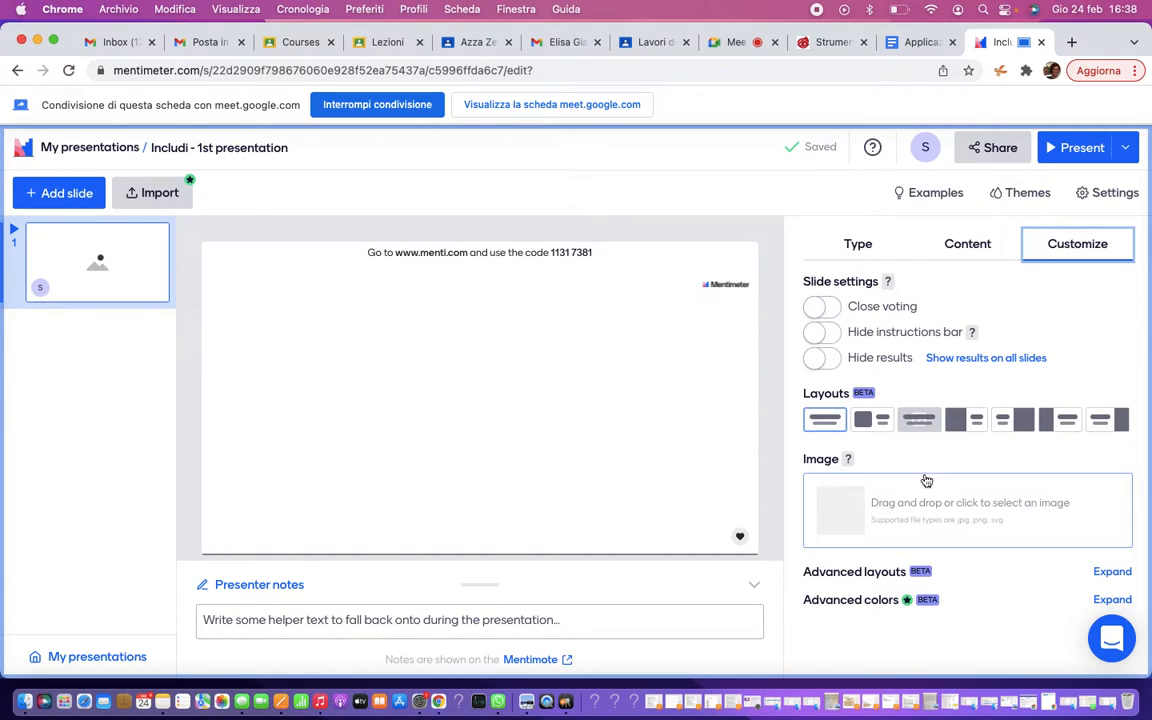
click(858, 246)
scroll(478, 364, down, 1)
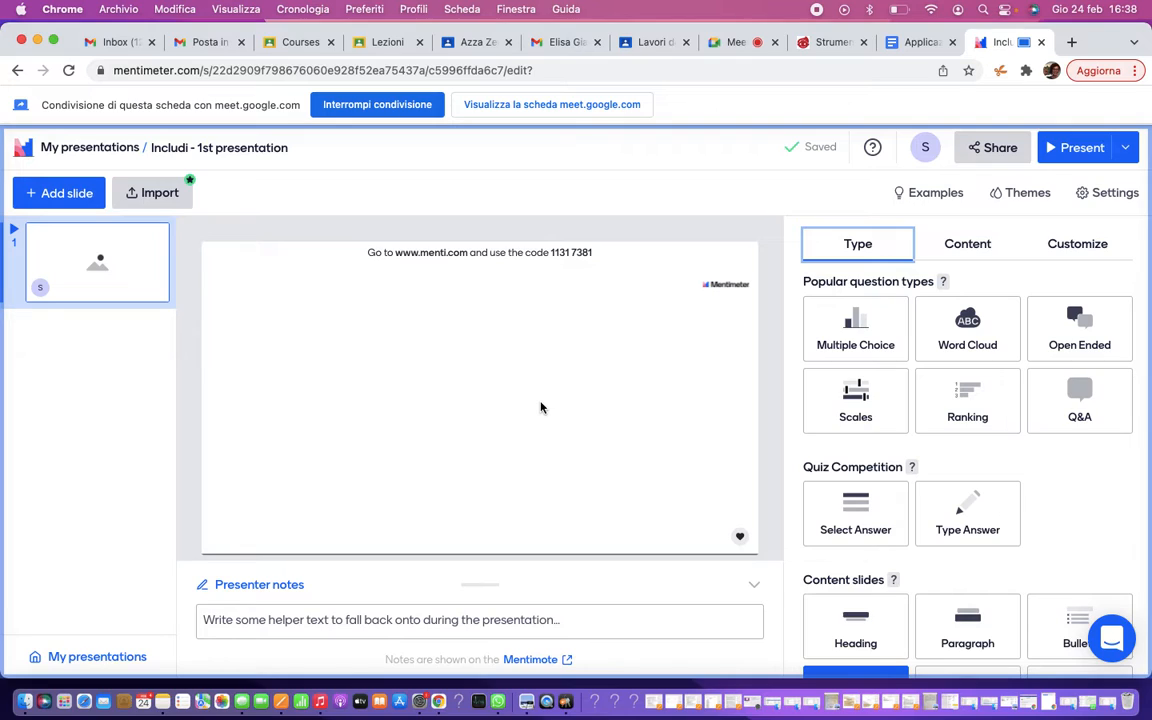
scroll(890, 595, down, 5)
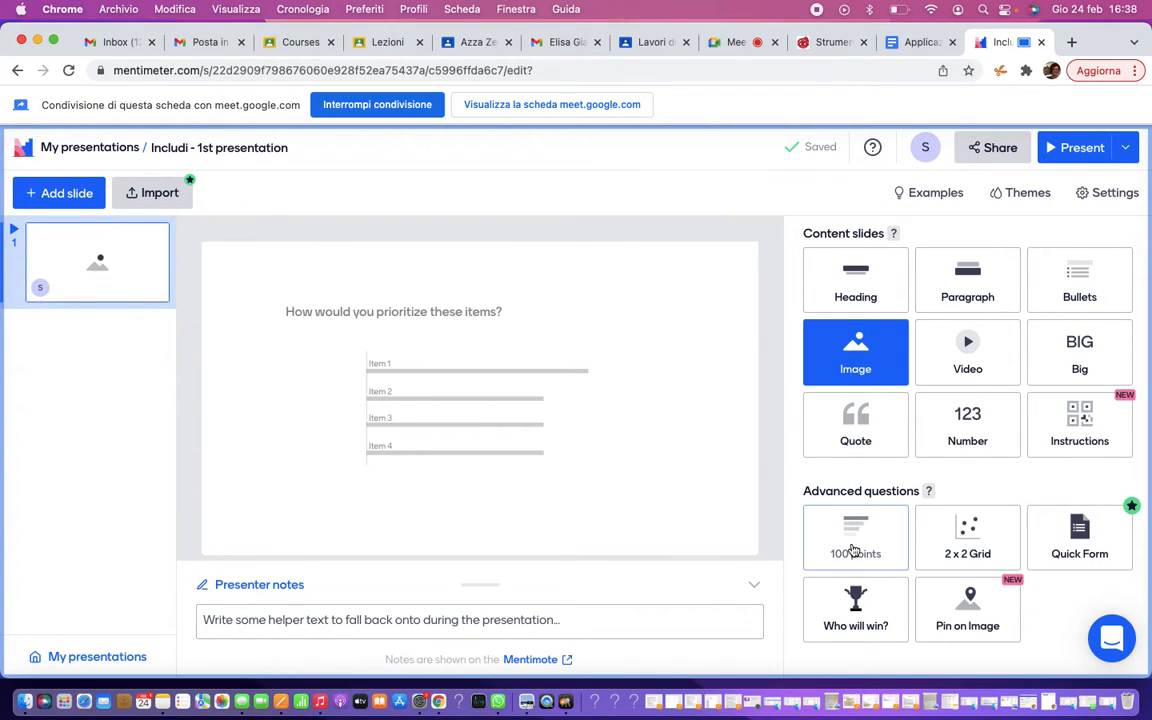
scroll(853, 551, up, 4)
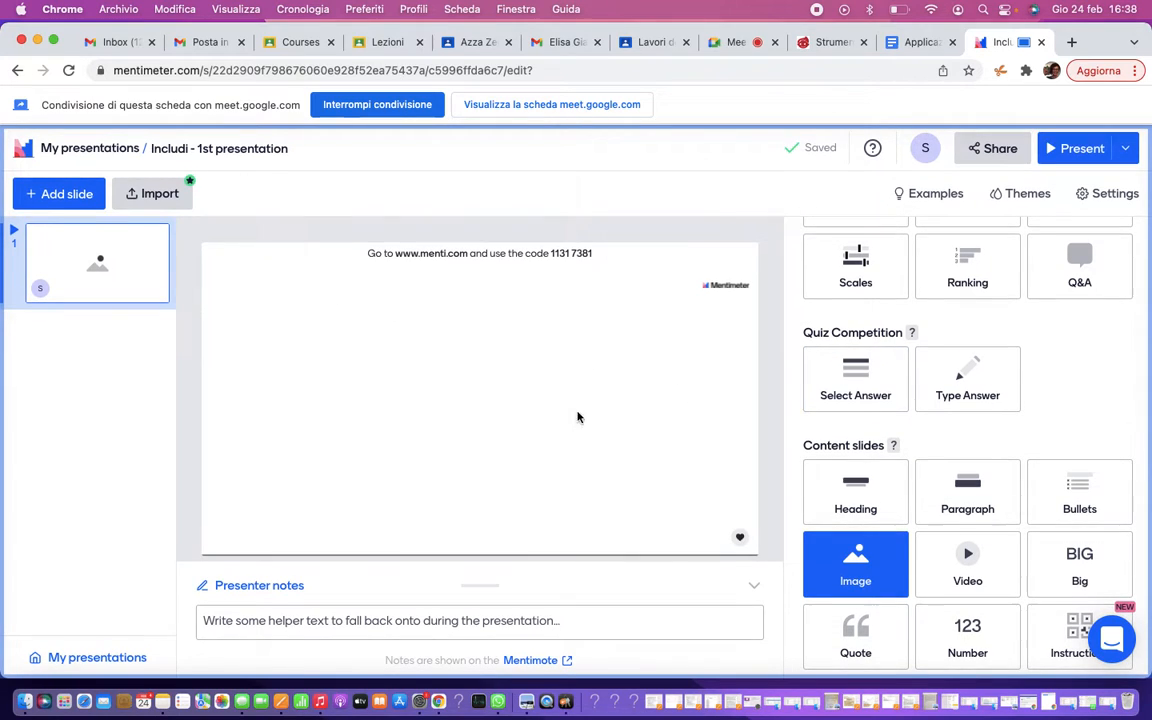
scroll(900, 393, up, 3)
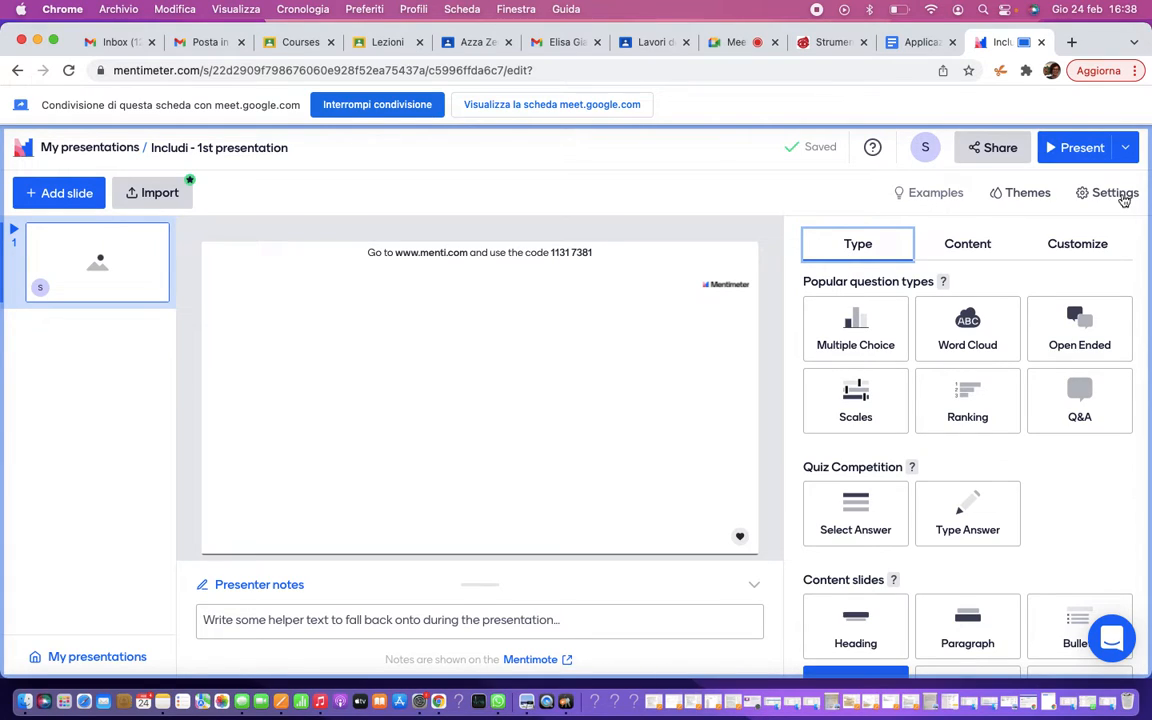
- Browse the example slides and add the "How is the room temperature?" example to the presentation
click(934, 201)
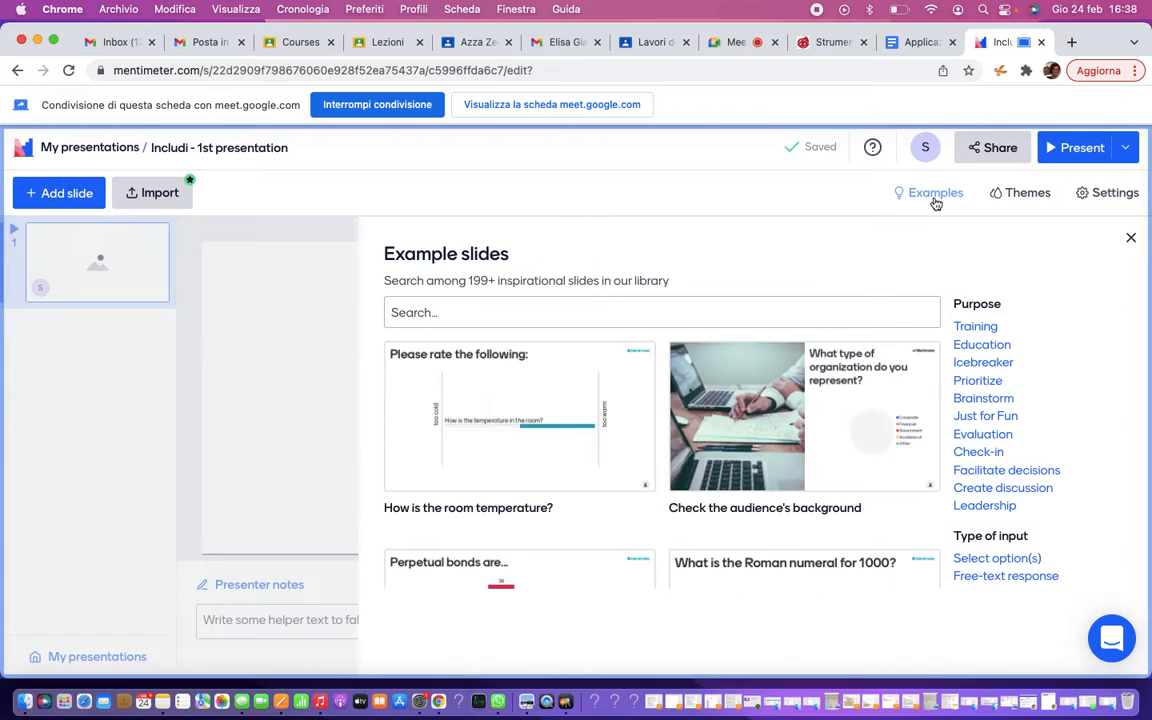
scroll(525, 470, down, 3)
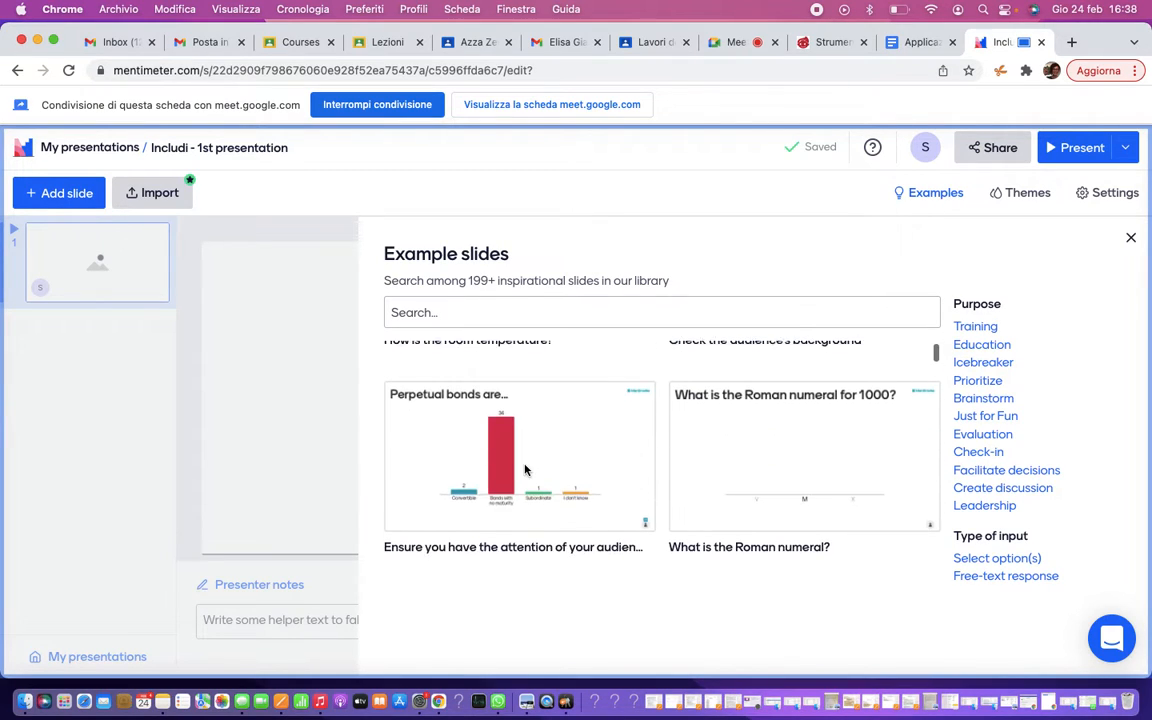
scroll(525, 470, up, 3)
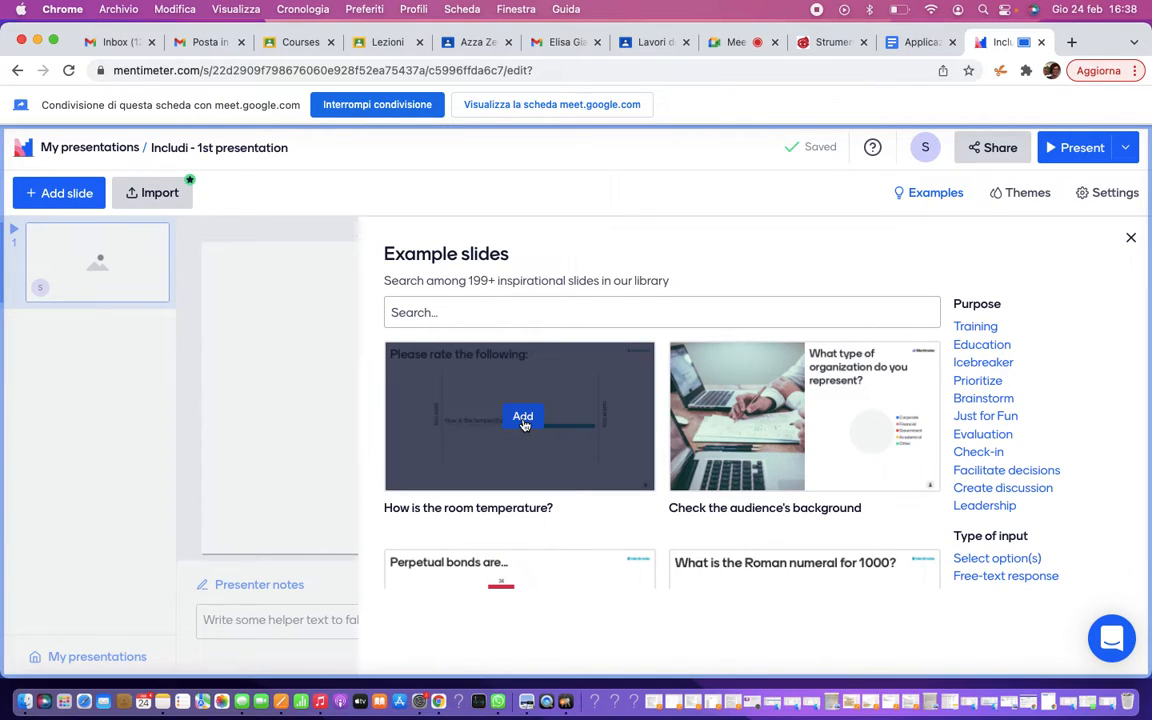
click(523, 418)
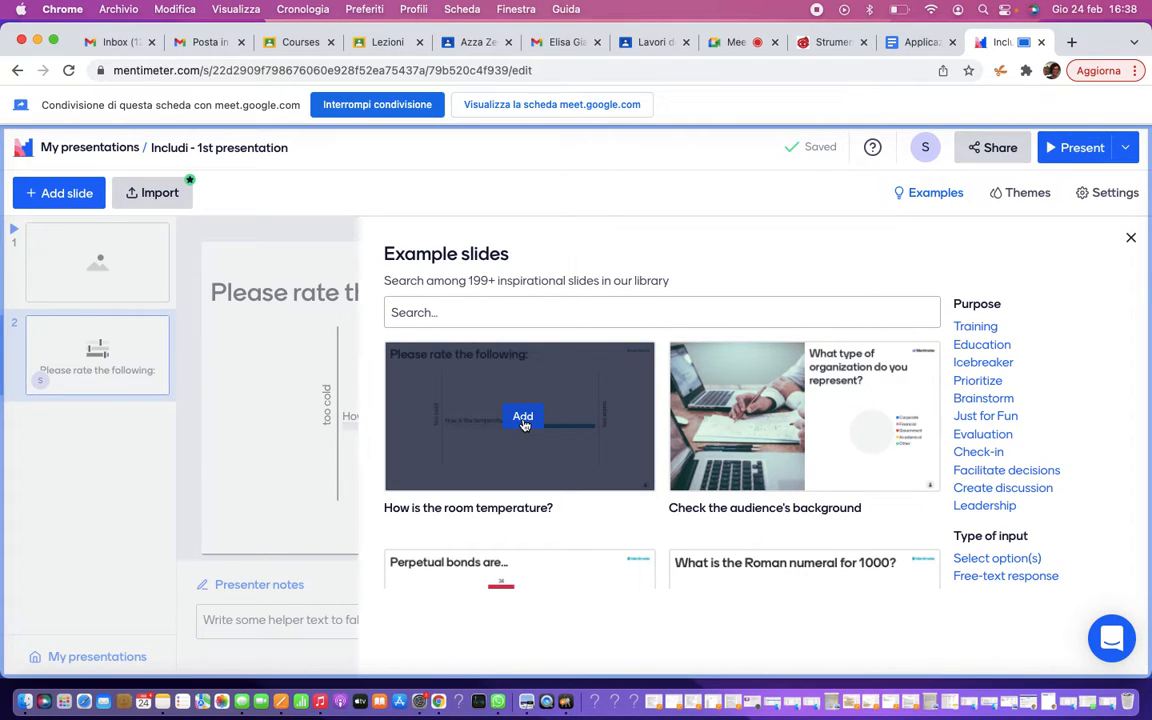
click(1131, 238)
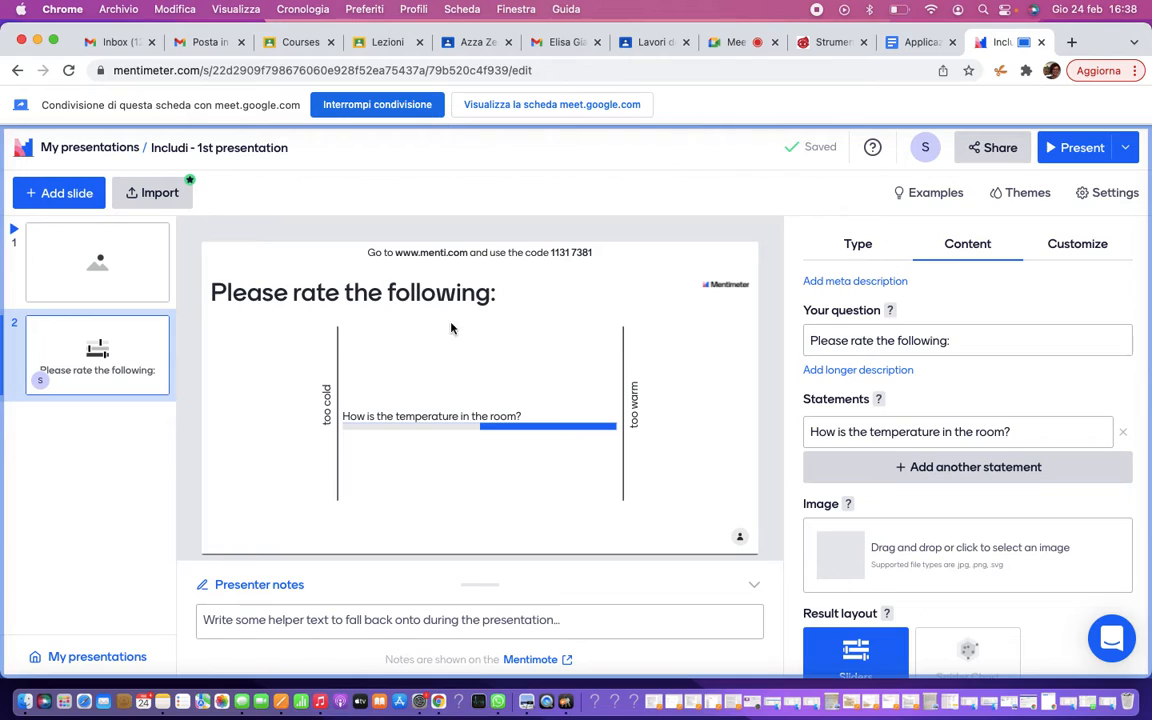
- Move the "Please rate the following:" slide ahead of the image slide and change its type to Multiple Choice
drag(120, 345, 118, 276)
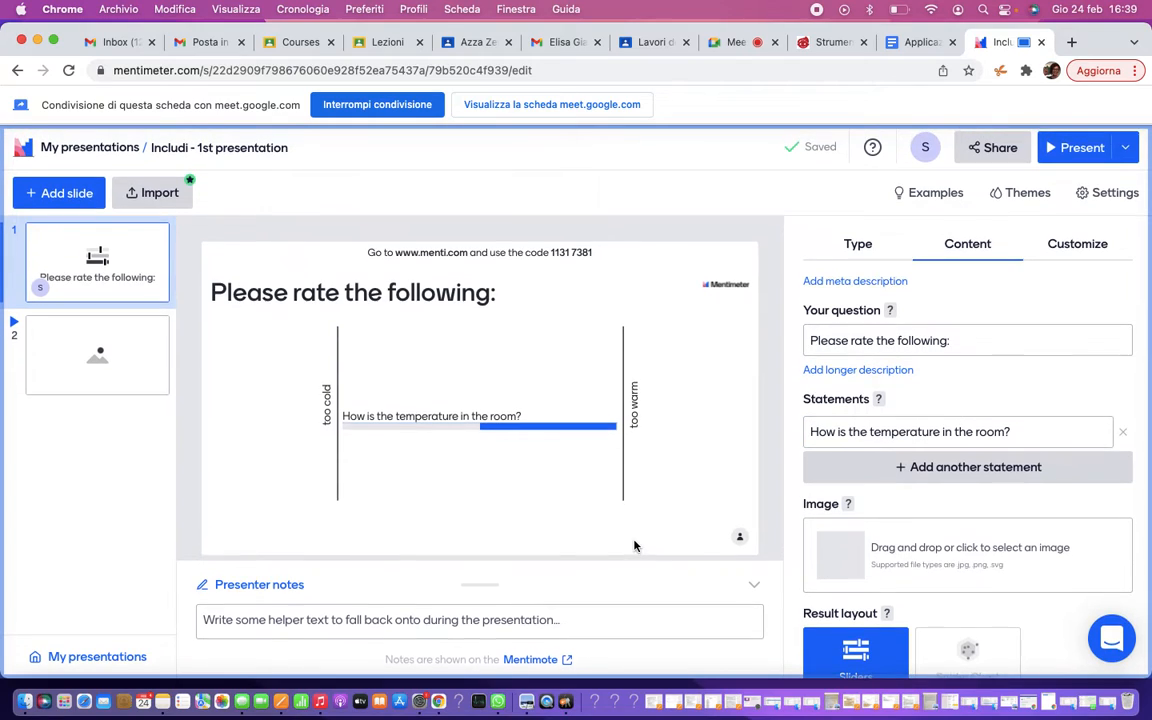
click(862, 244)
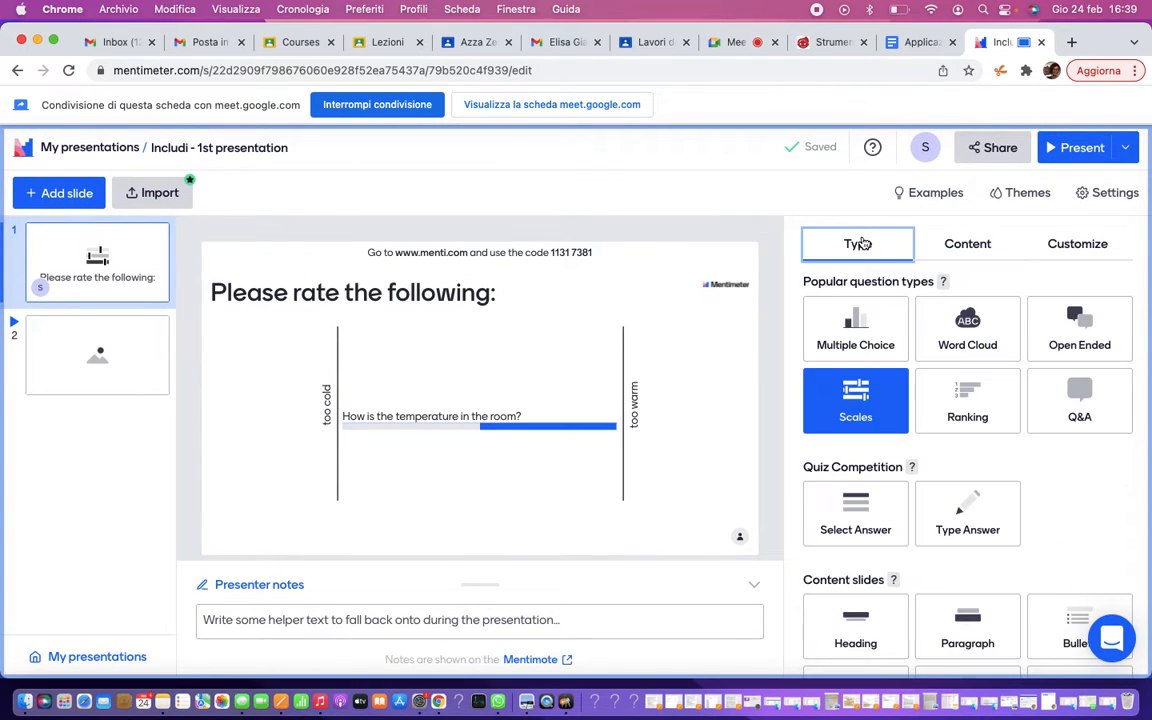
click(858, 338)
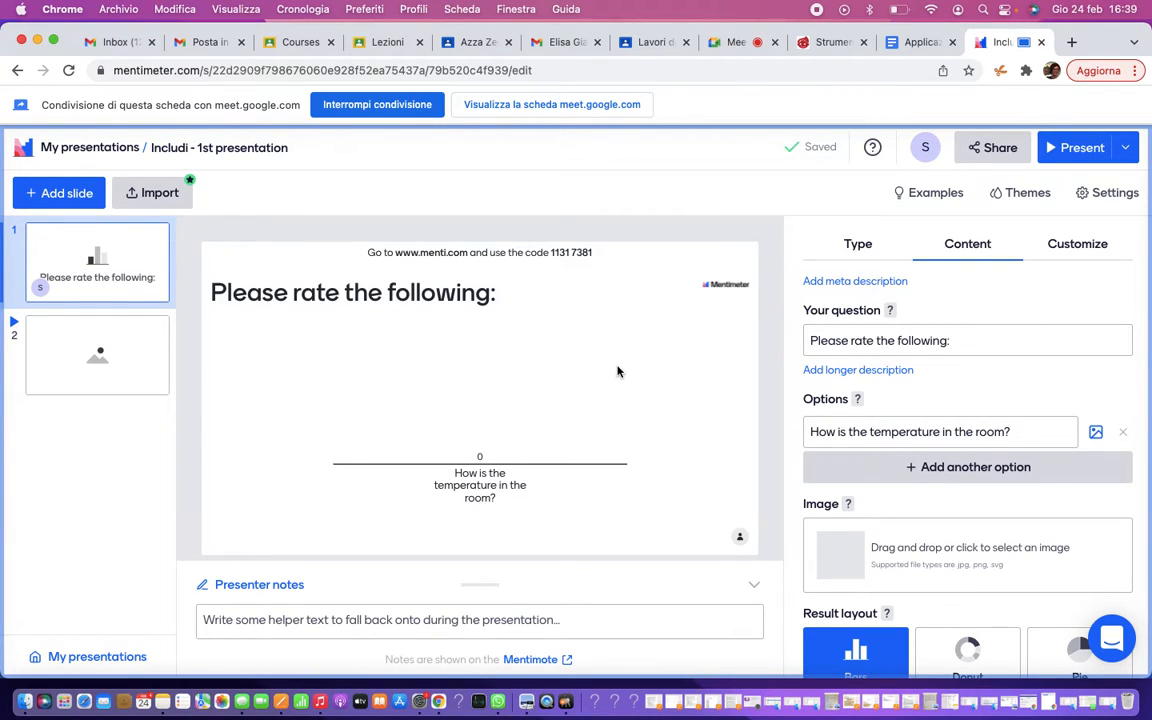
- Add a Multiple Choice slide with the question "What do you think of the Includi project"
click(66, 196)
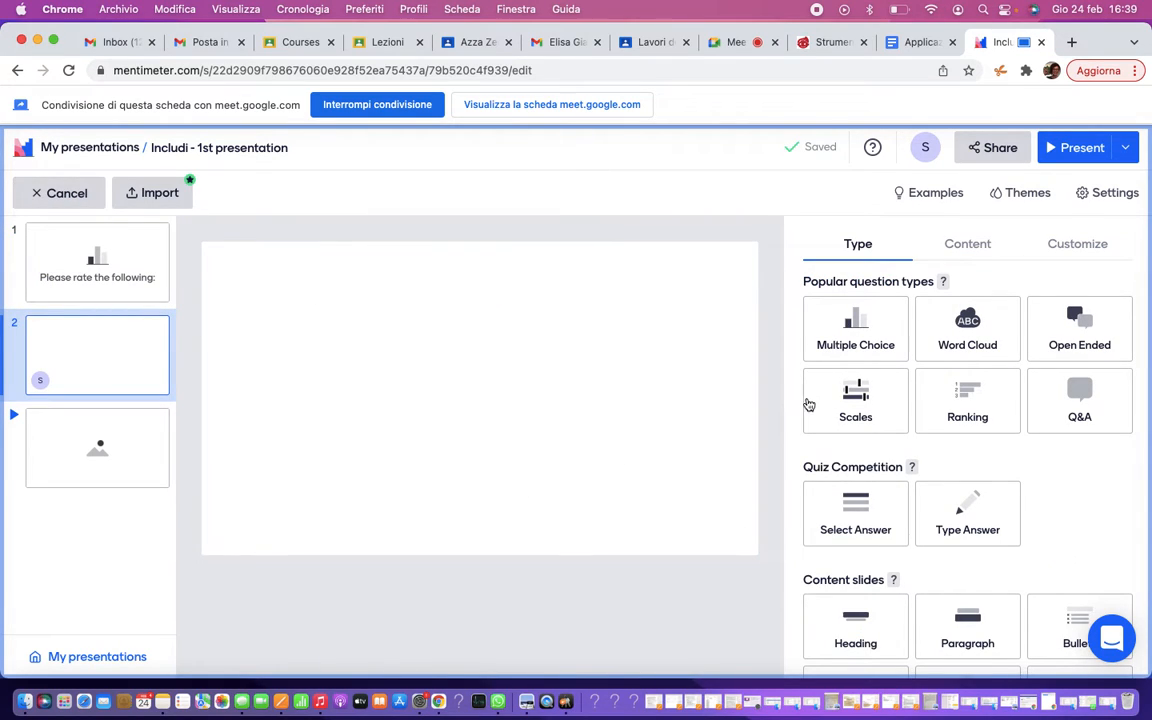
click(856, 324)
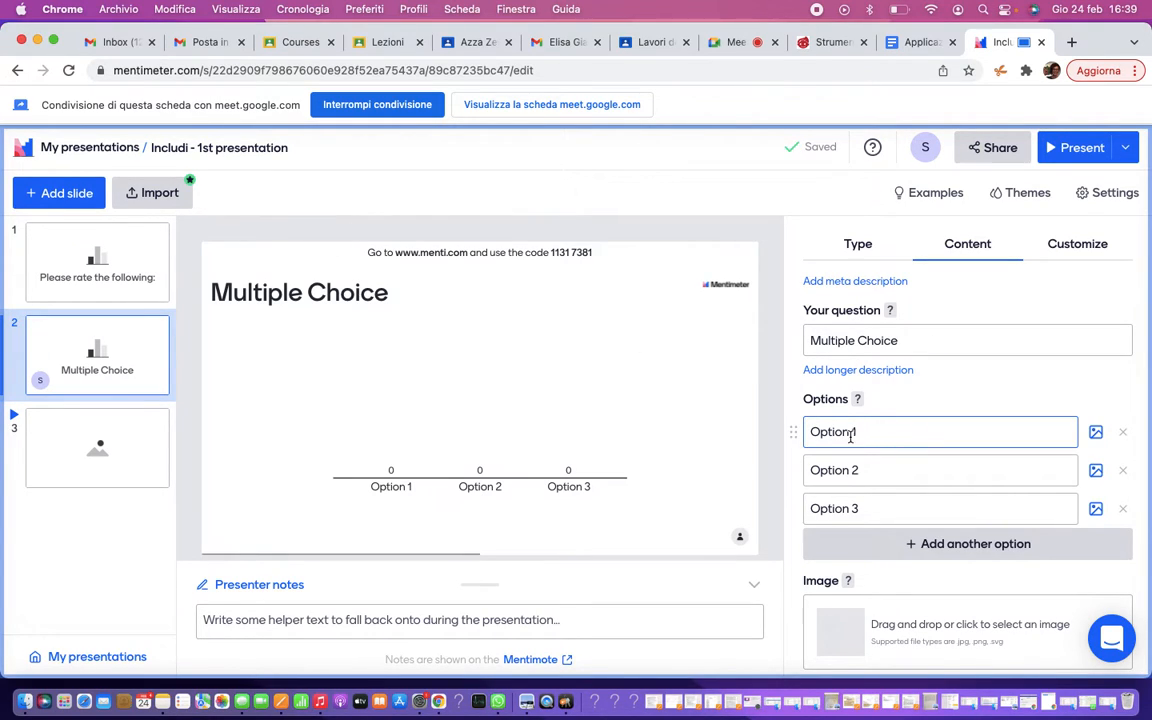
click(900, 338)
click(858, 432)
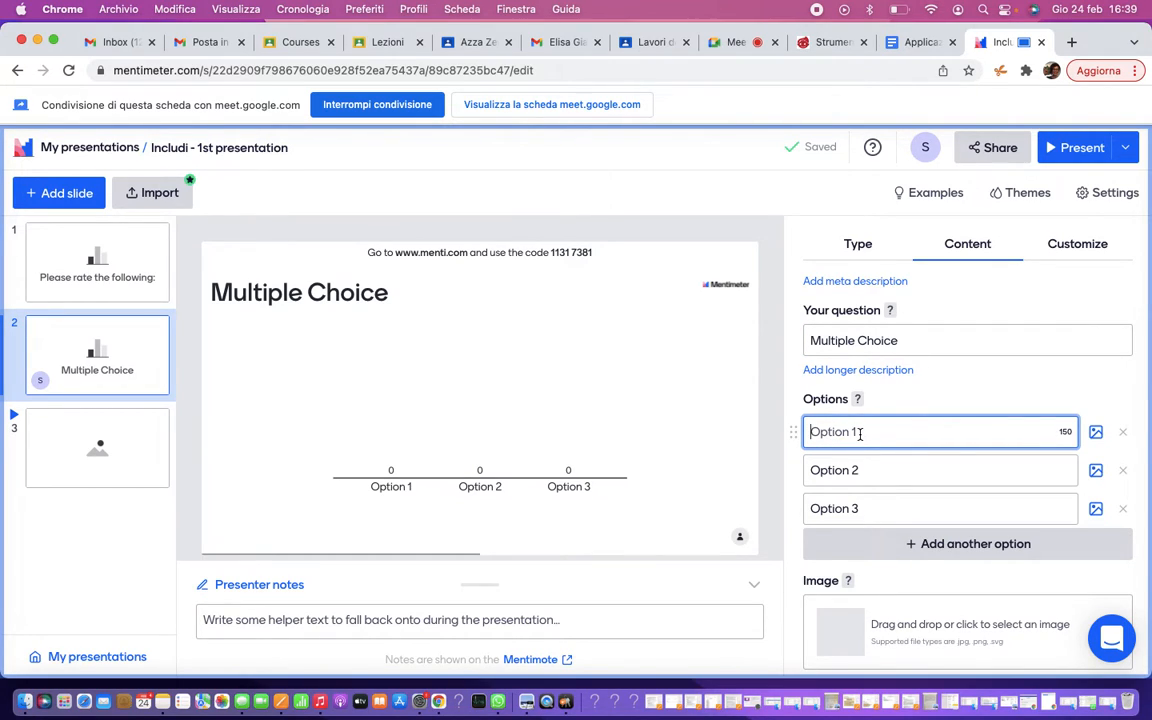
click(878, 341)
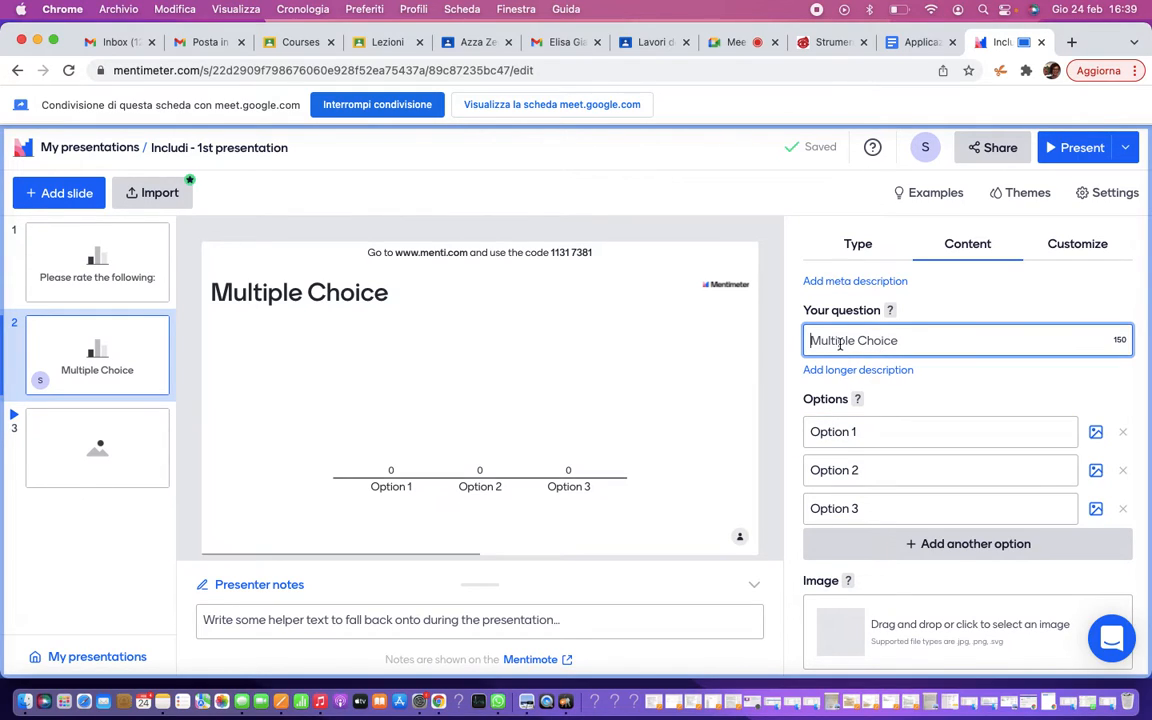
text(Wo)
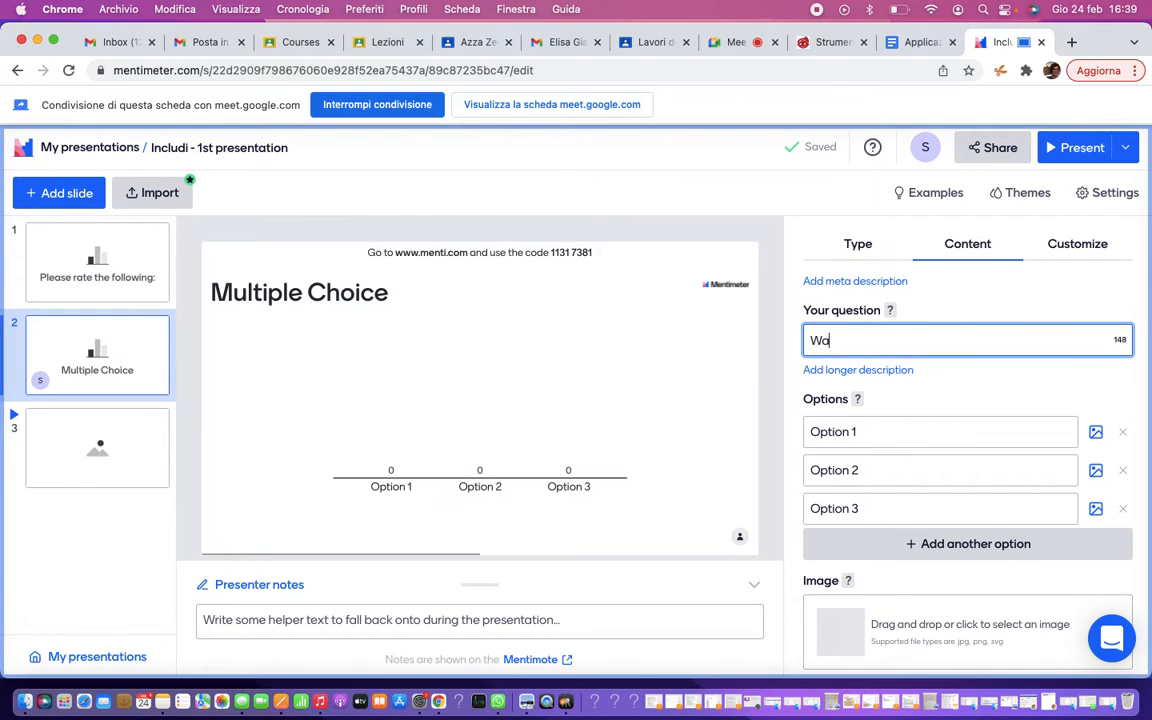
key(BackSpace)
text(hat do you)
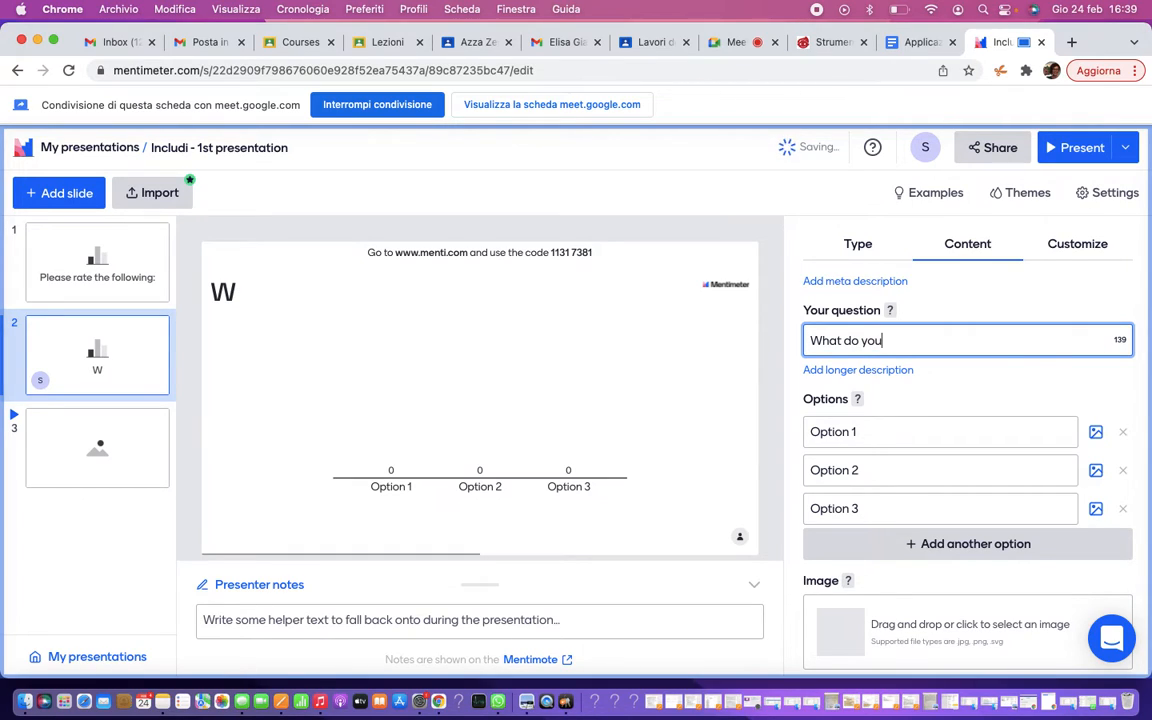
text( think of the Includi project)
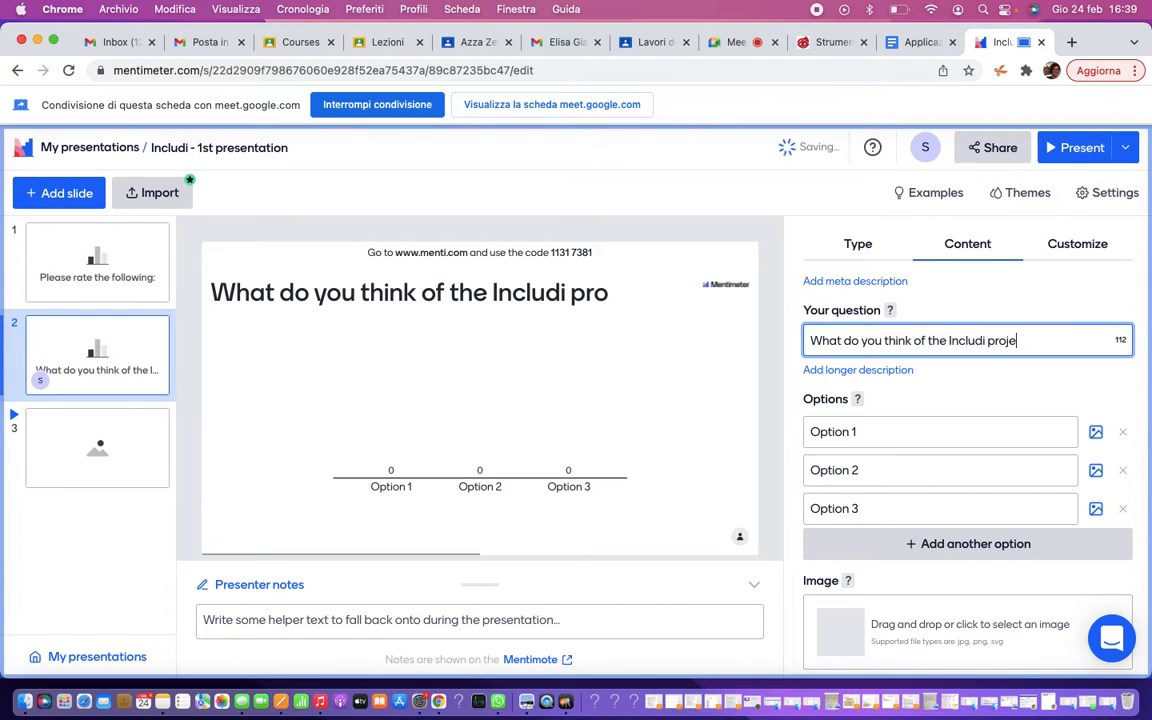
- Name the three answer options of the Includi question "Good", "Quite good" and "Bad"
click(838, 437)
text(Good)
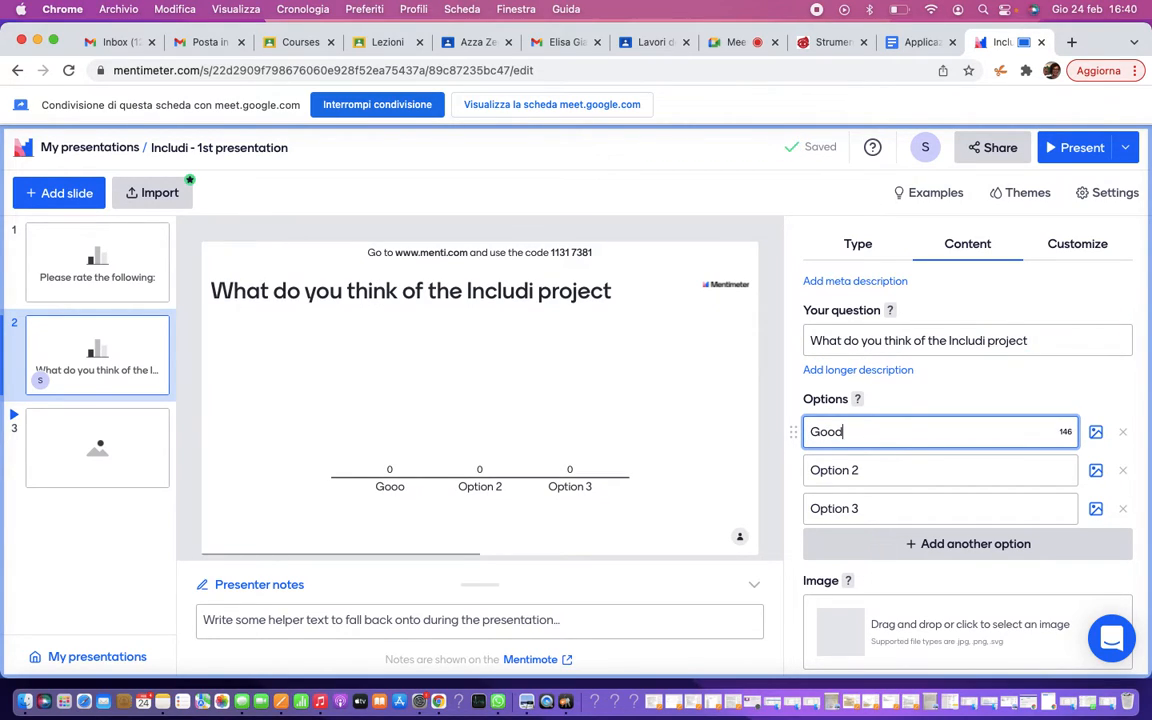
click(851, 474)
text(quite good)
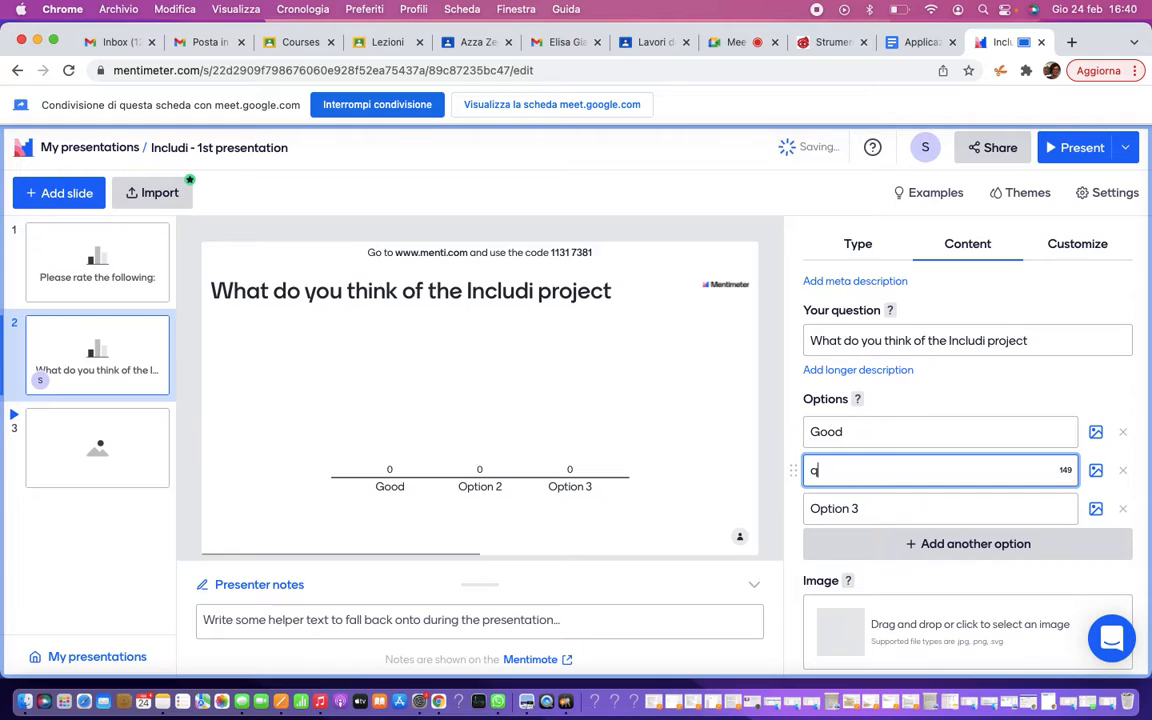
click(856, 512)
text(bad)
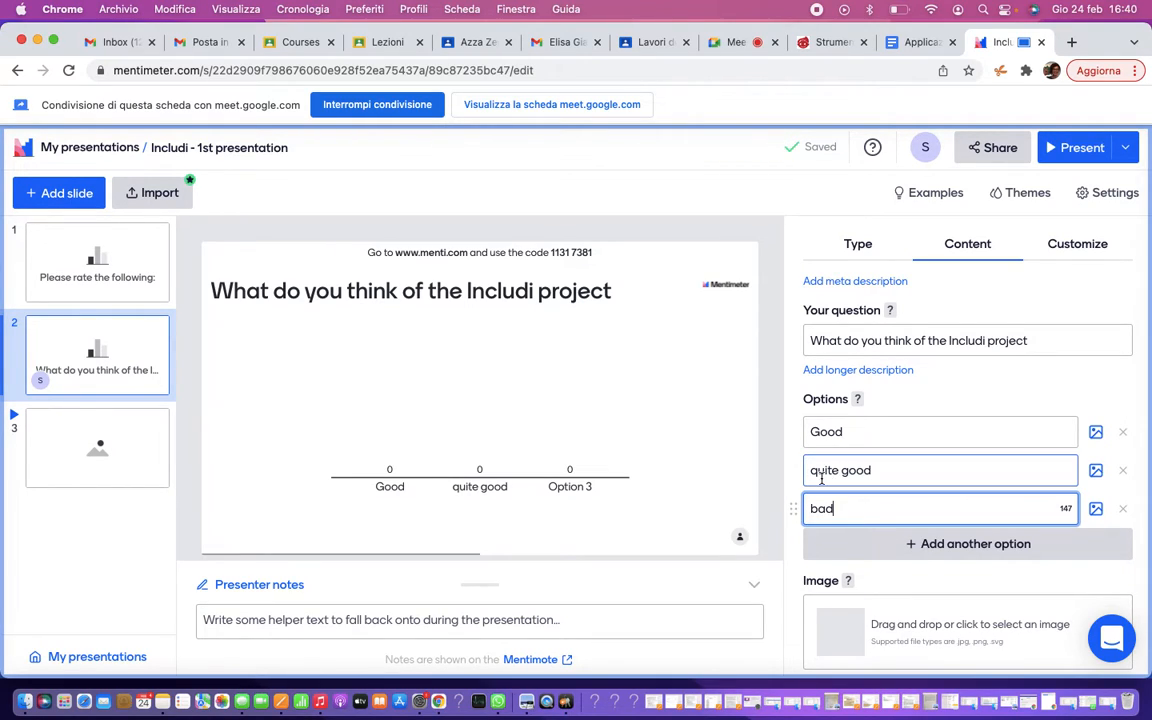
click(813, 470)
key(BackSpace)
text(Q)
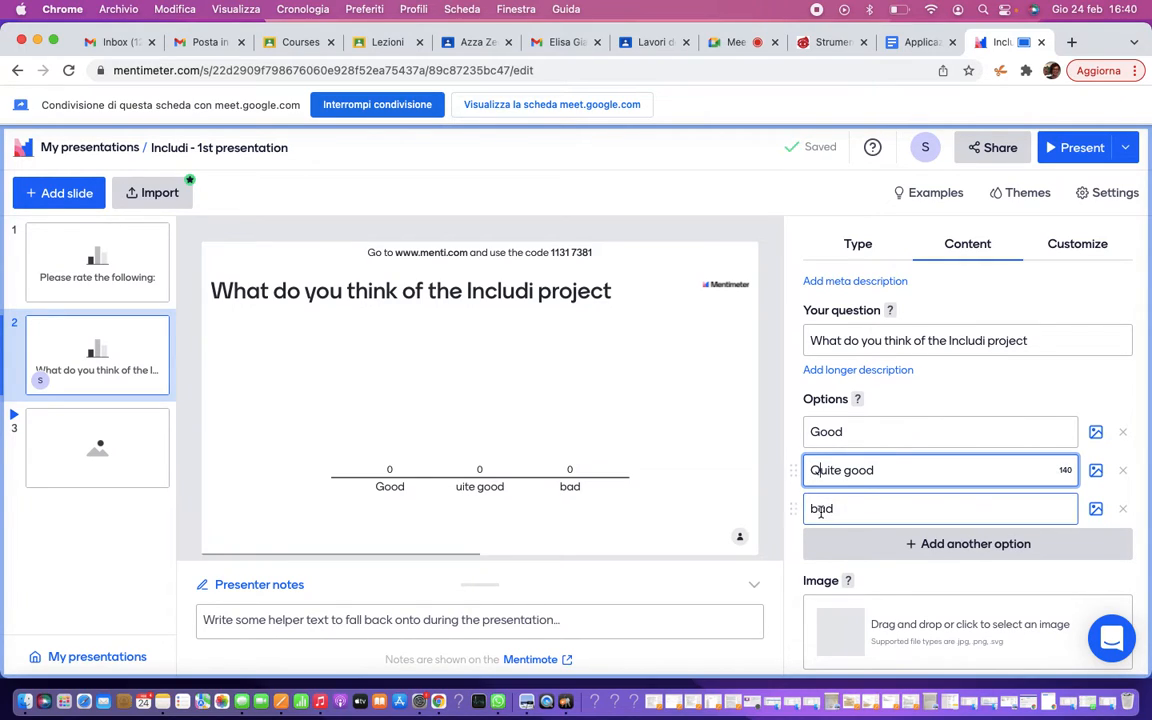
click(818, 510)
key(BackSpace)
text(B)
- Choose the image library photo of a person shining a light into the night sky for the Includi question slide
scroll(870, 578, down, 2)
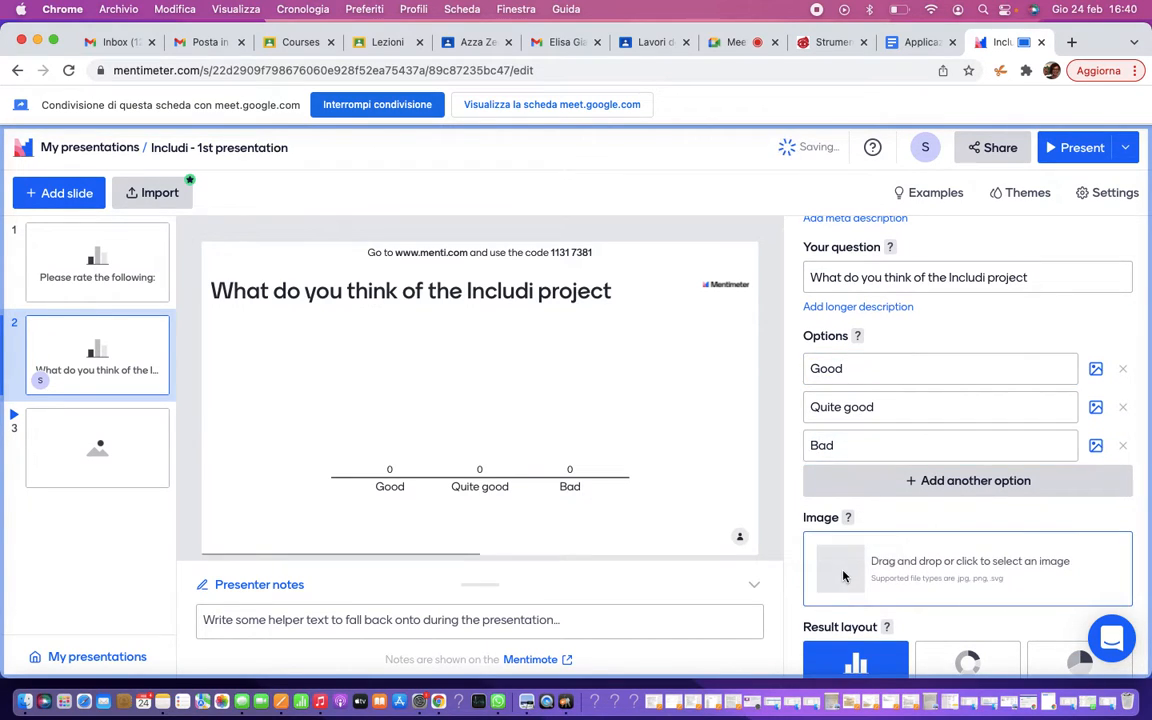
click(843, 576)
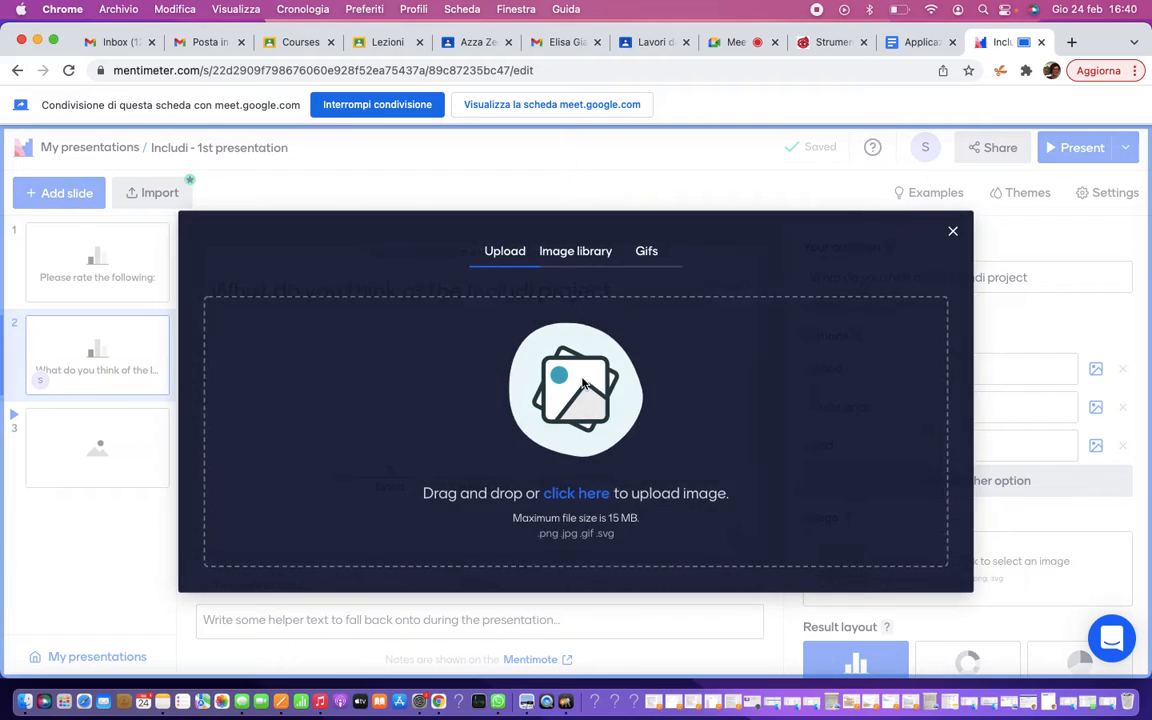
click(578, 250)
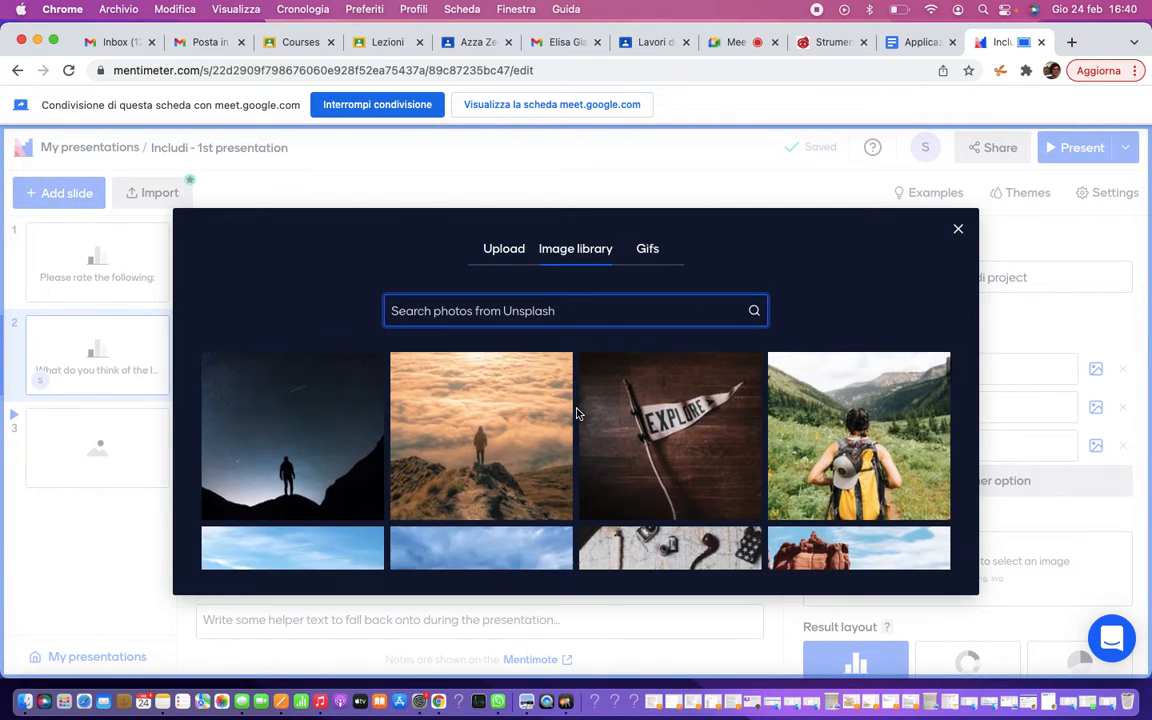
scroll(576, 413, down, 5)
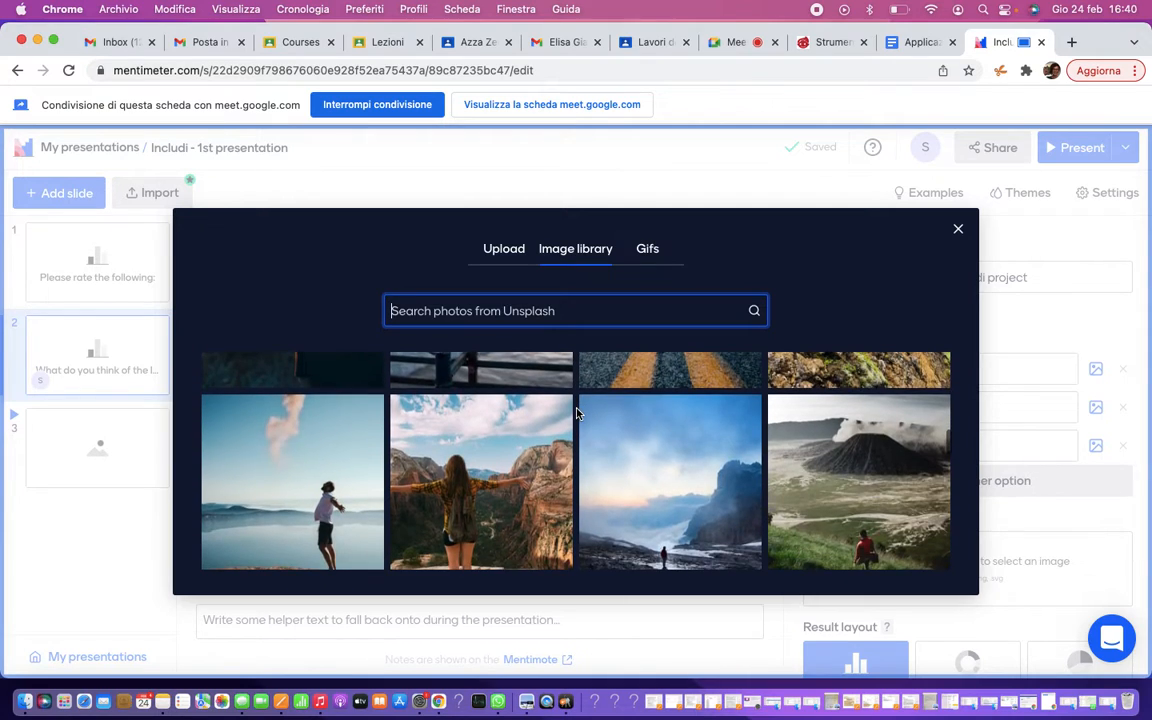
scroll(576, 413, down, 5)
scroll(576, 413, down, 5)
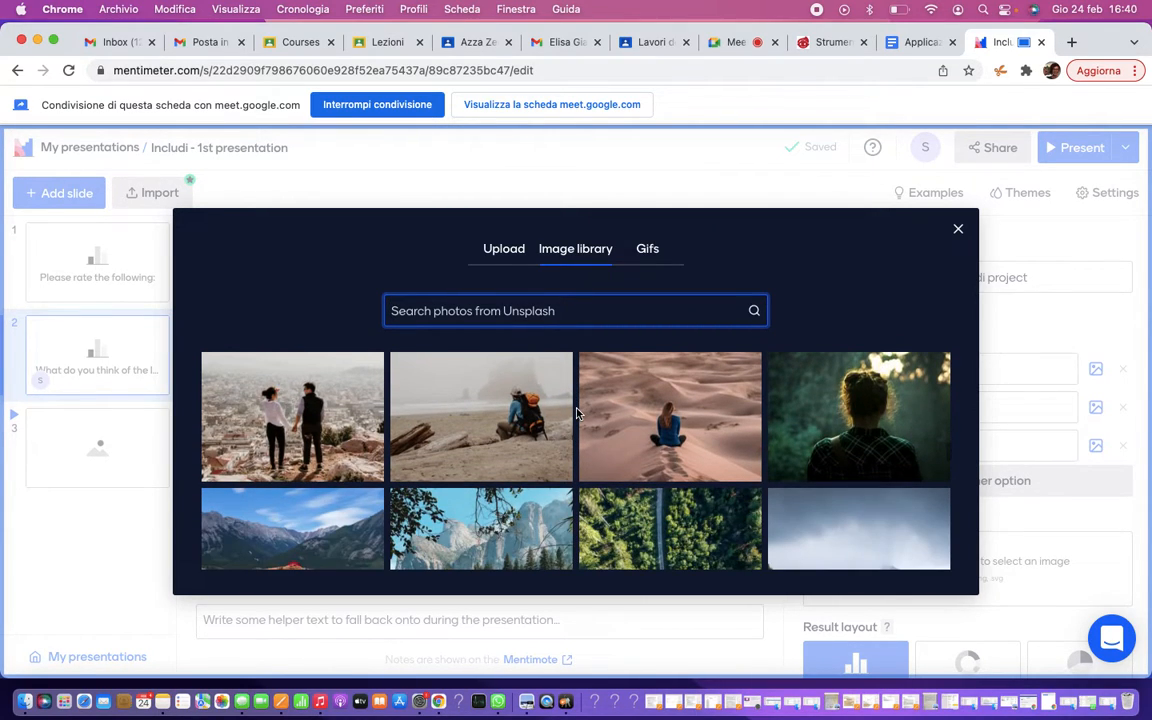
scroll(576, 413, down, 5)
scroll(576, 413, down, 5)
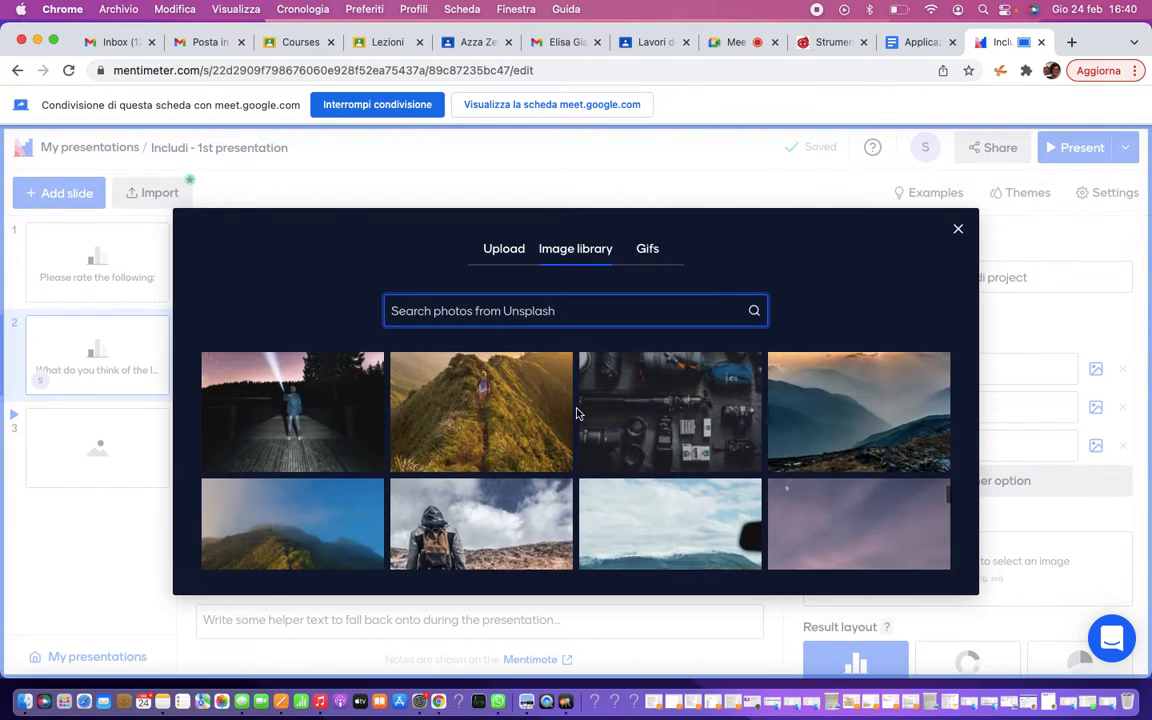
click(295, 420)
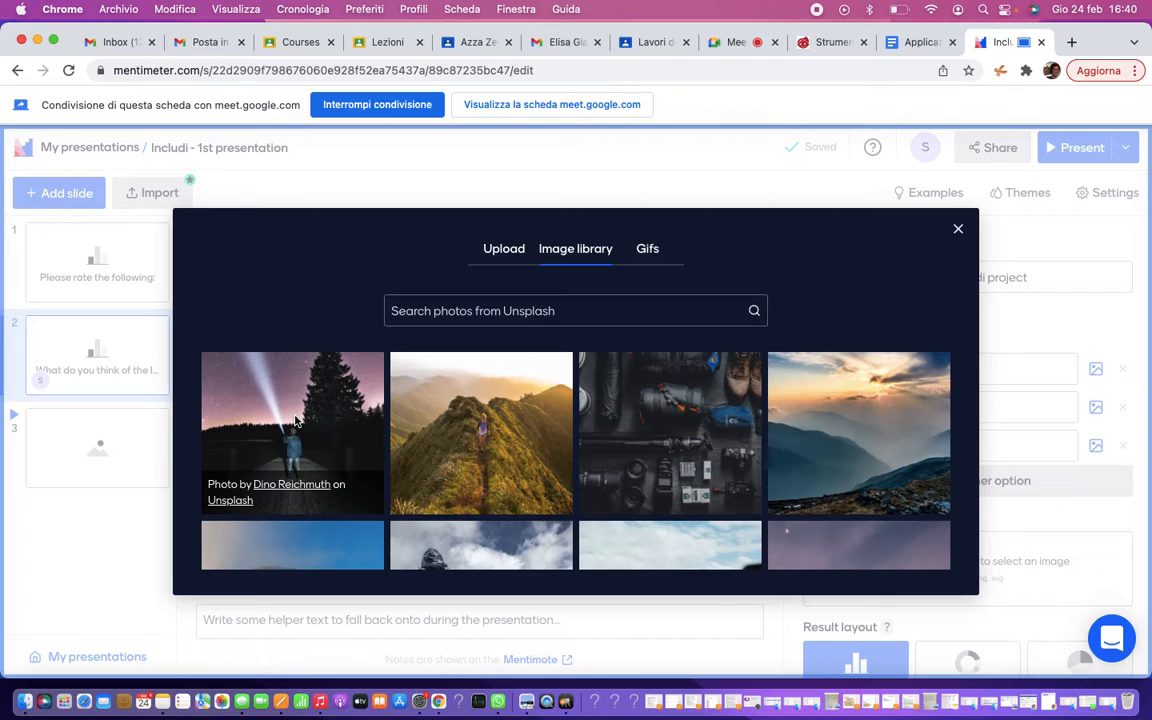
click(295, 420)
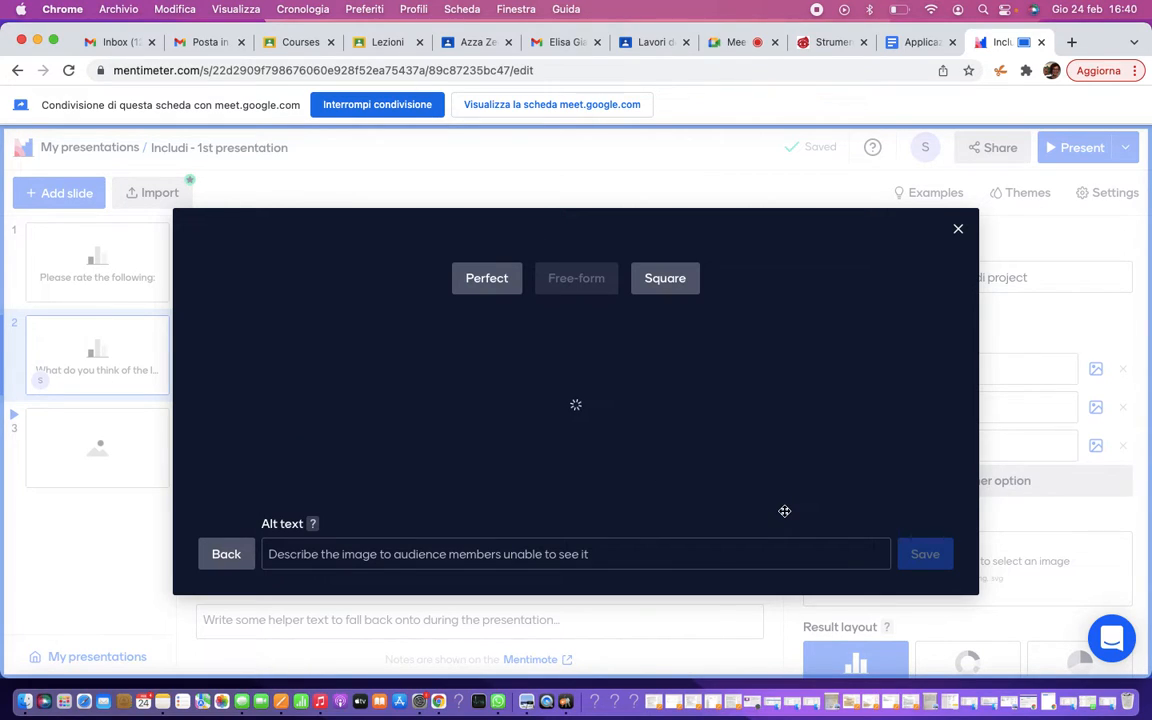
- Set the photo's crop to Free-form, enter alt text beginning with "Credits:" and save the image to the slide
click(480, 278)
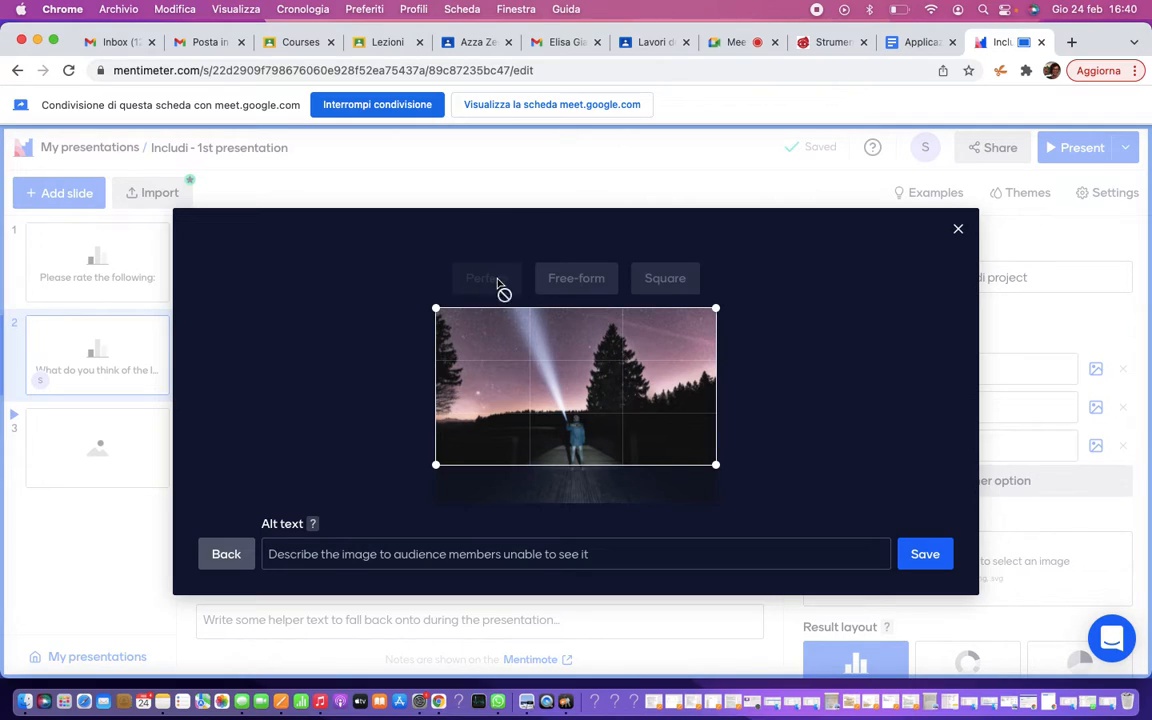
click(581, 295)
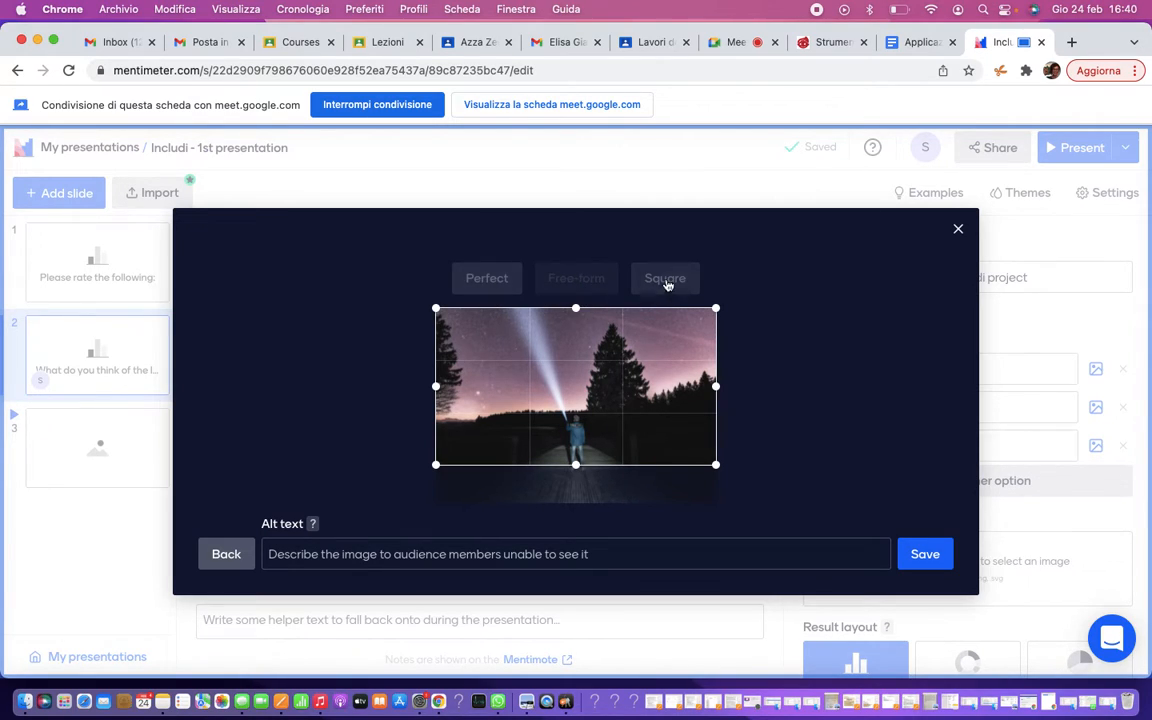
click(452, 553)
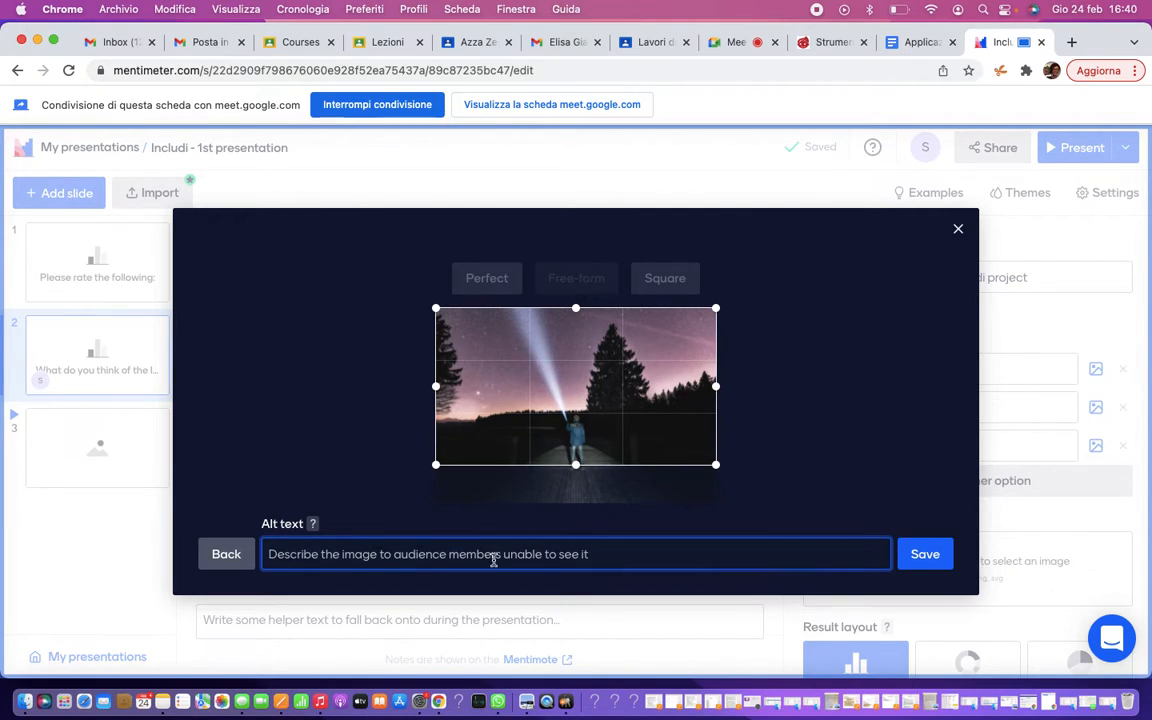
text(Cred)
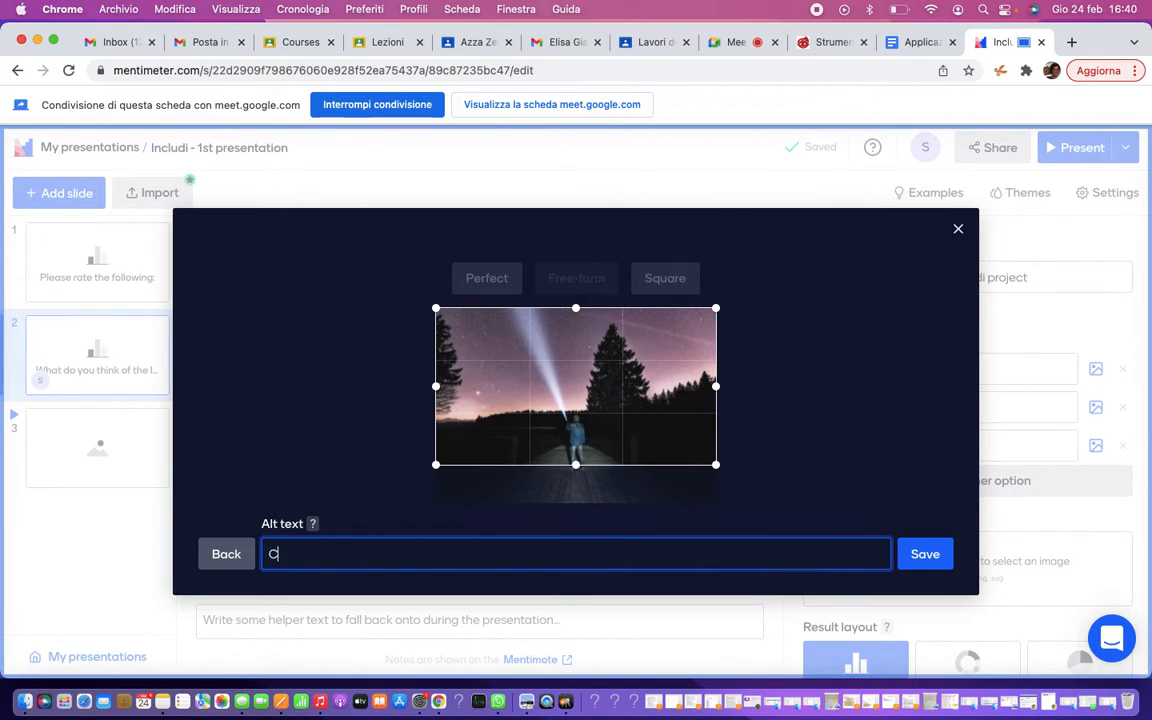
text(its:)
click(931, 557)
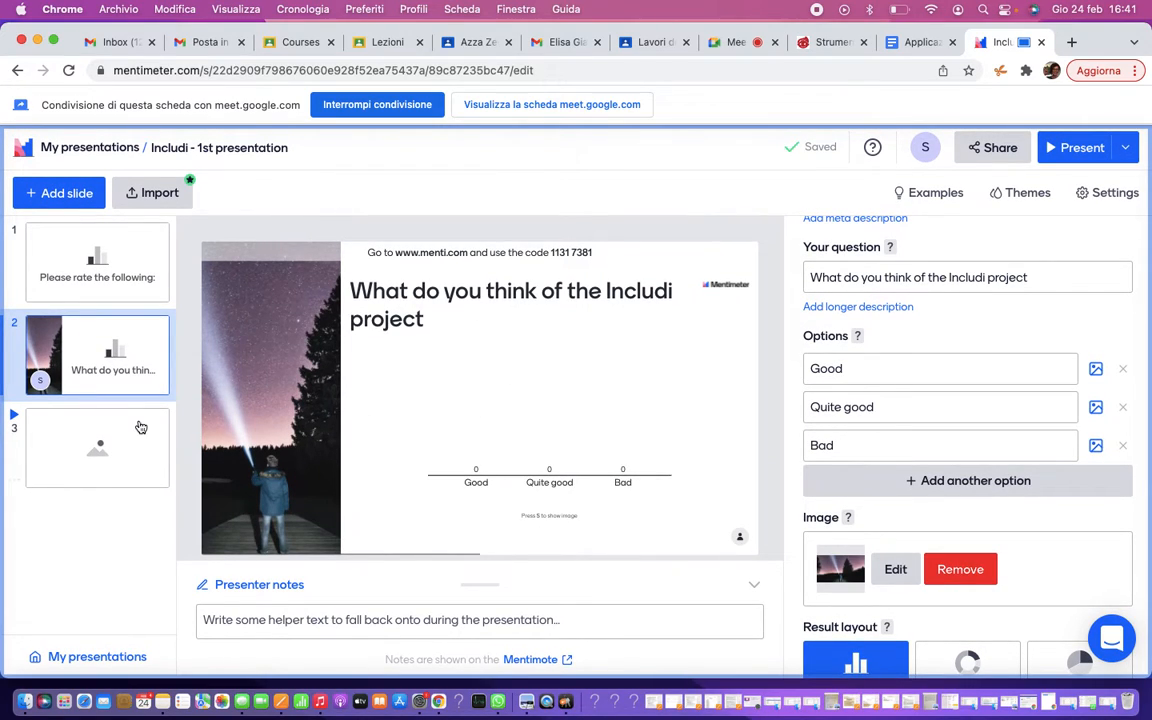
- Upload the recent file ABCya_image.png from the computer as the picture for the empty image slide 3
click(129, 444)
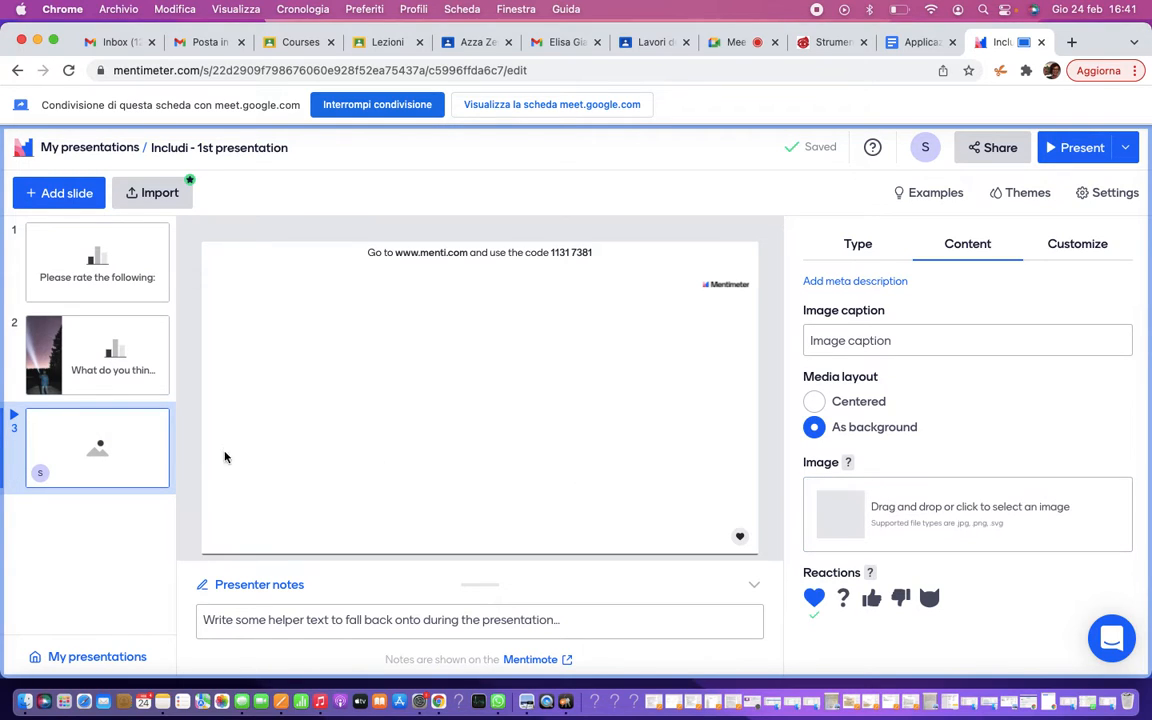
click(910, 522)
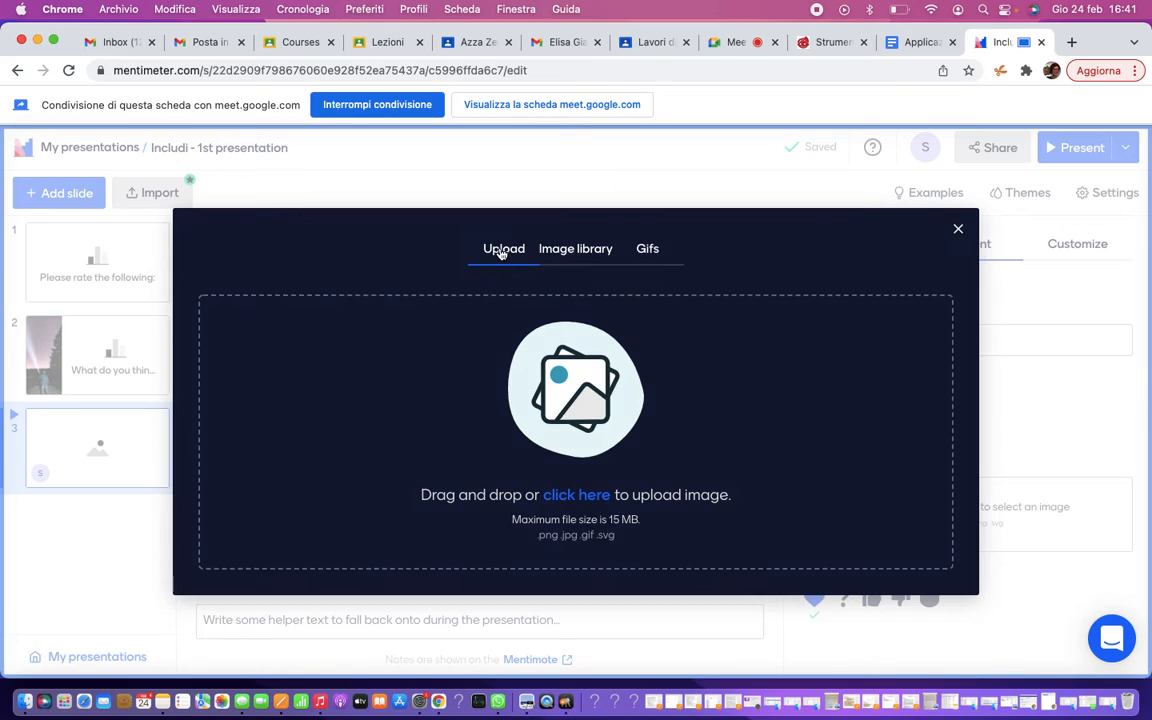
click(502, 253)
click(588, 499)
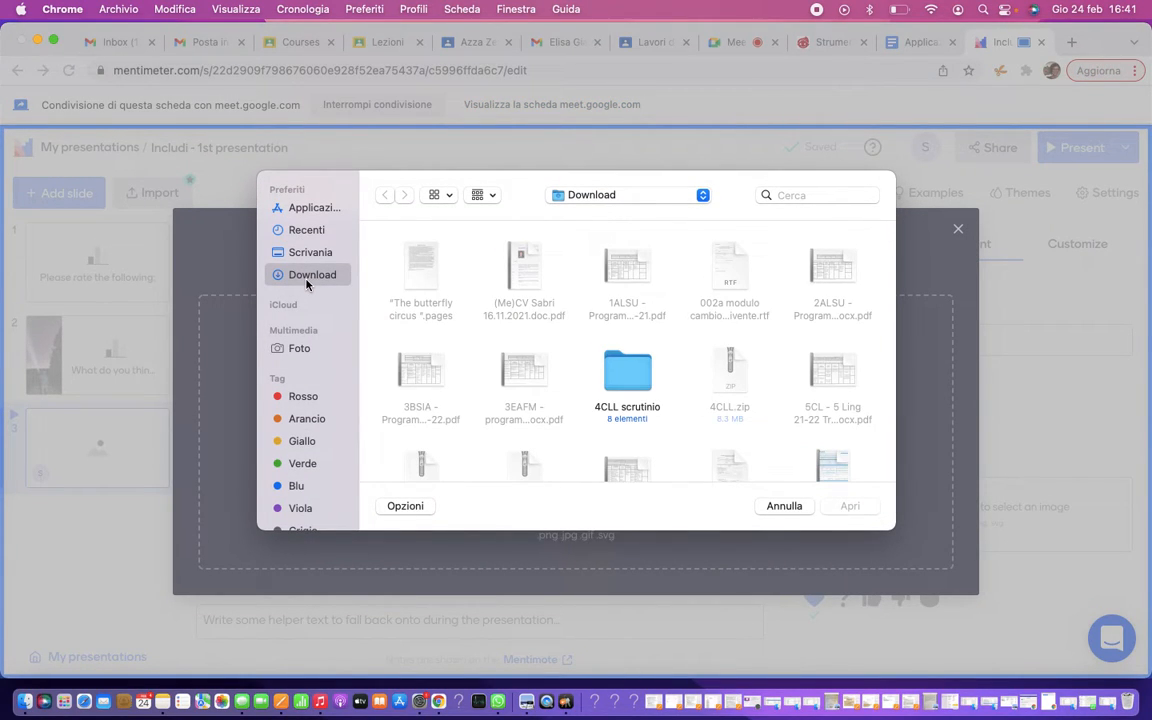
scroll(519, 352, down, 5)
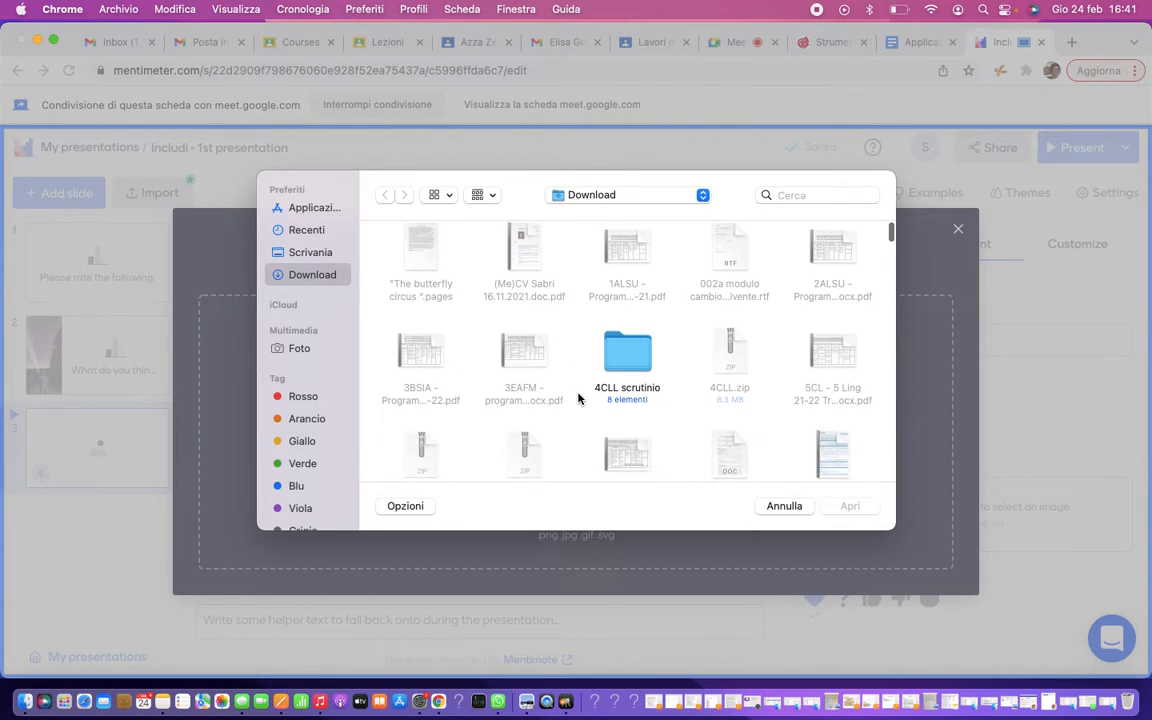
scroll(577, 399, down, 10)
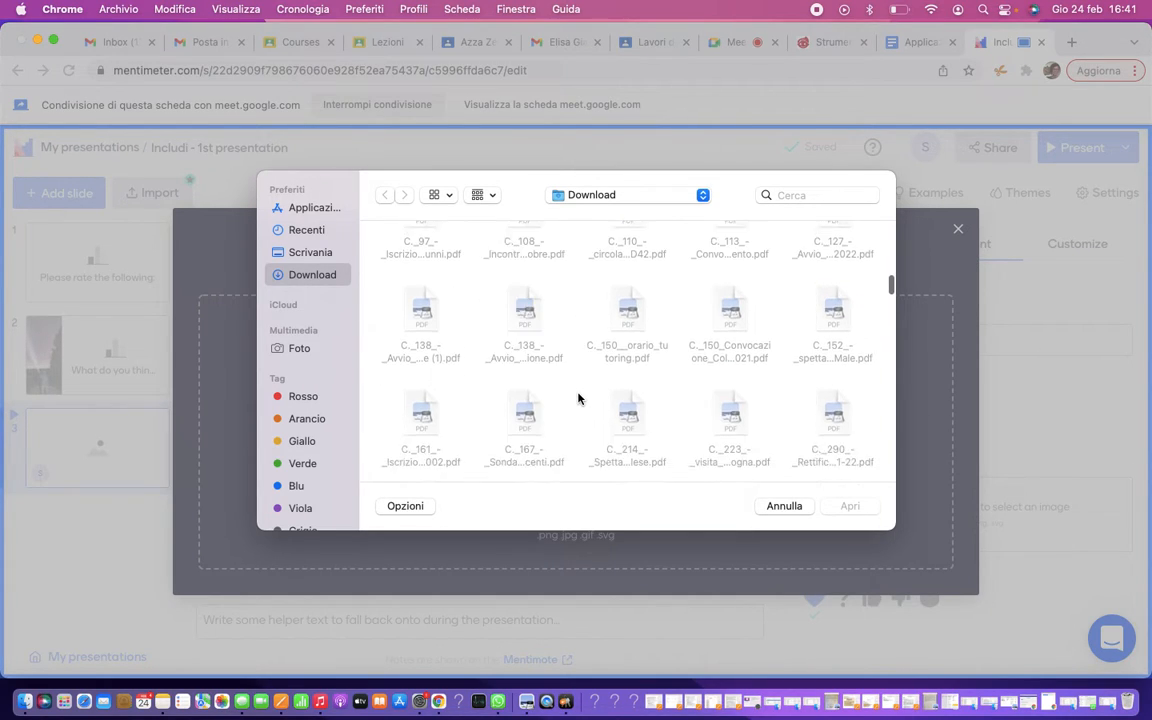
scroll(577, 399, down, 10)
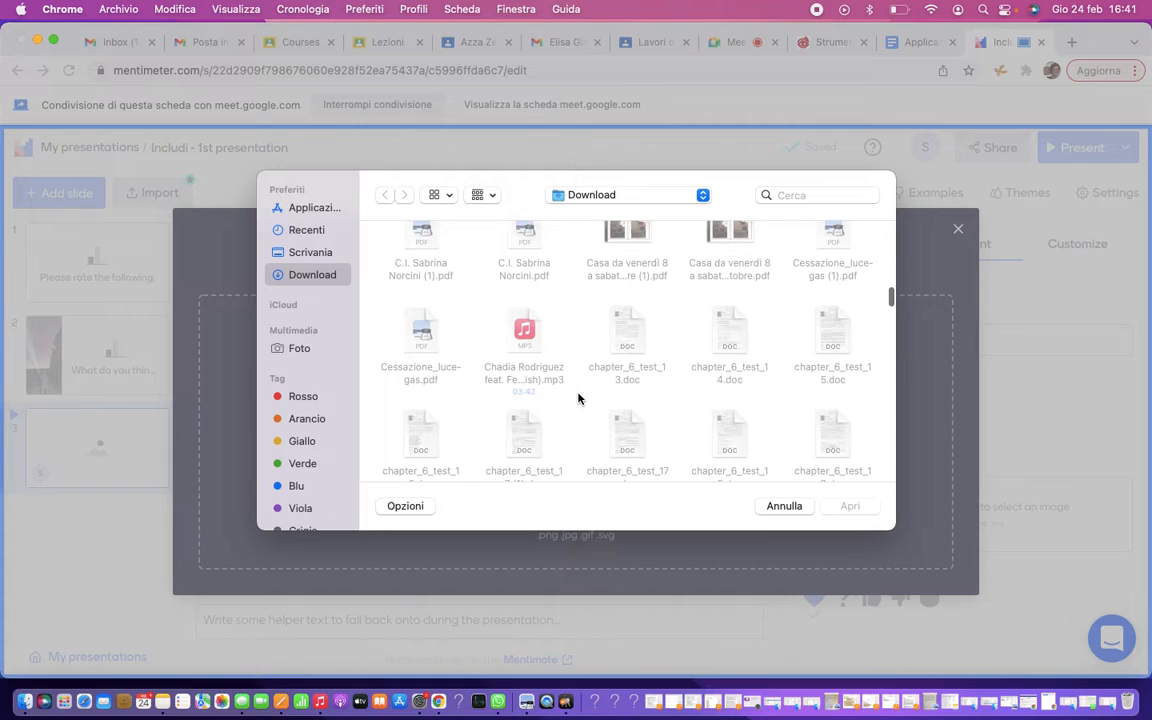
scroll(577, 399, down, 10)
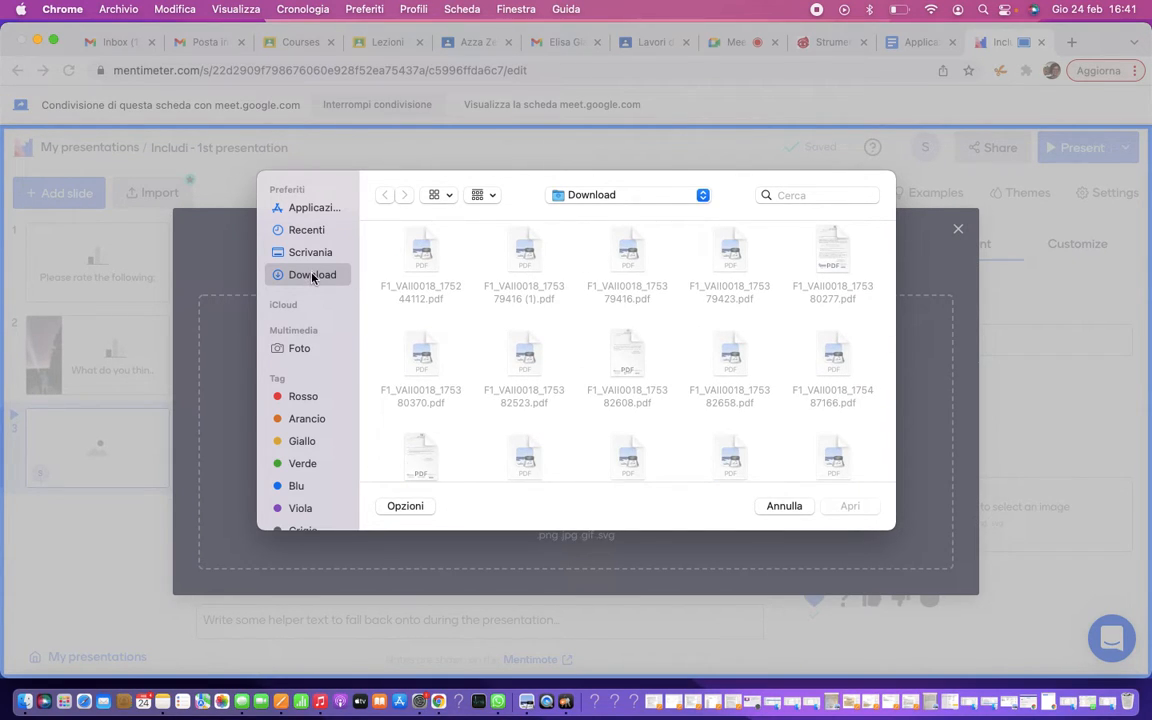
click(308, 230)
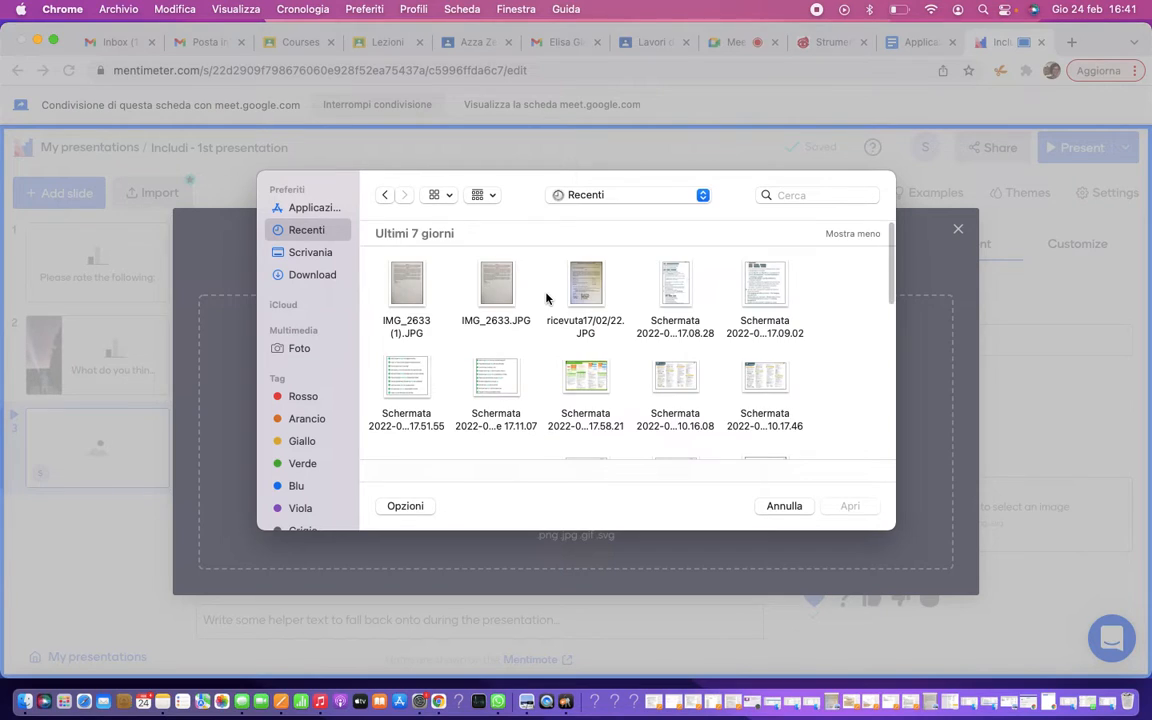
scroll(546, 298, down, 10)
scroll(546, 298, up, 1)
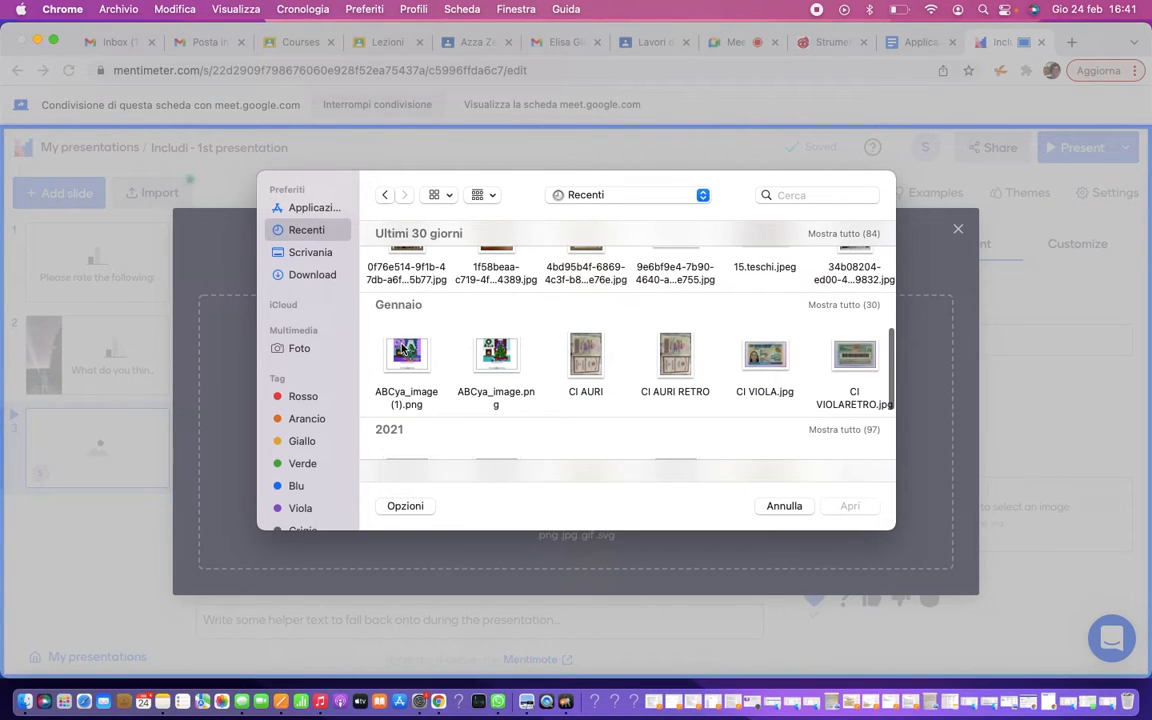
double_click(496, 352)
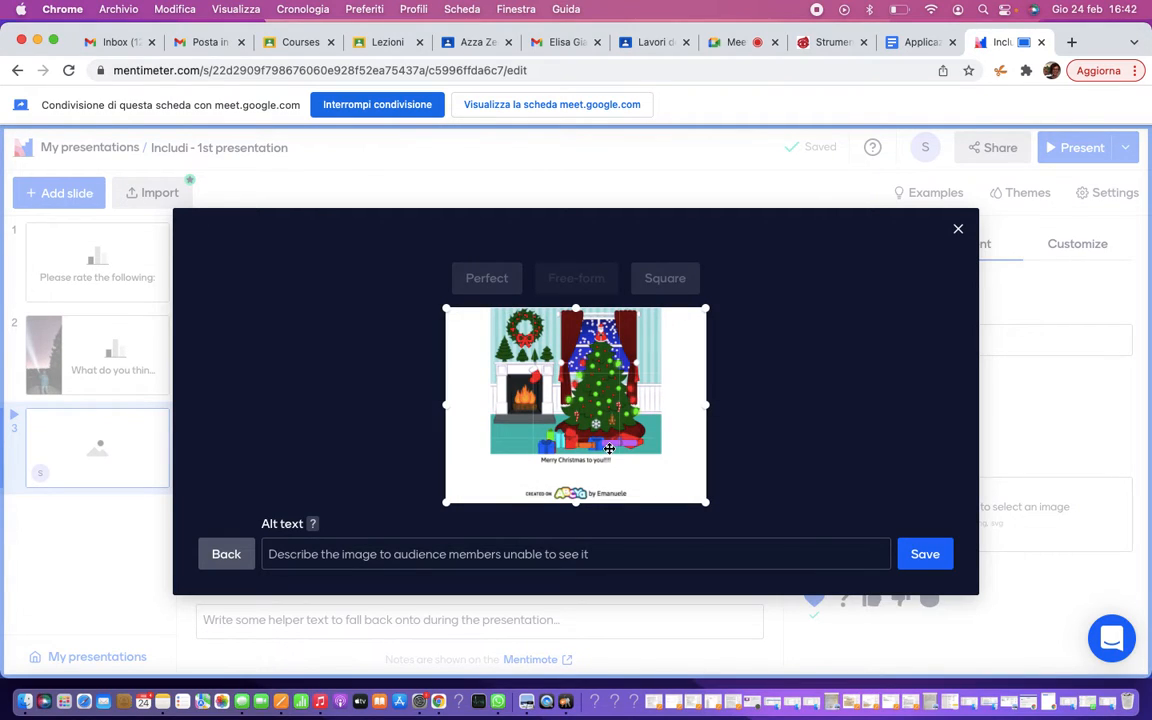
- Enter the alt text "source: my picture" for the Christmas image and save it to the slide
click(561, 554)
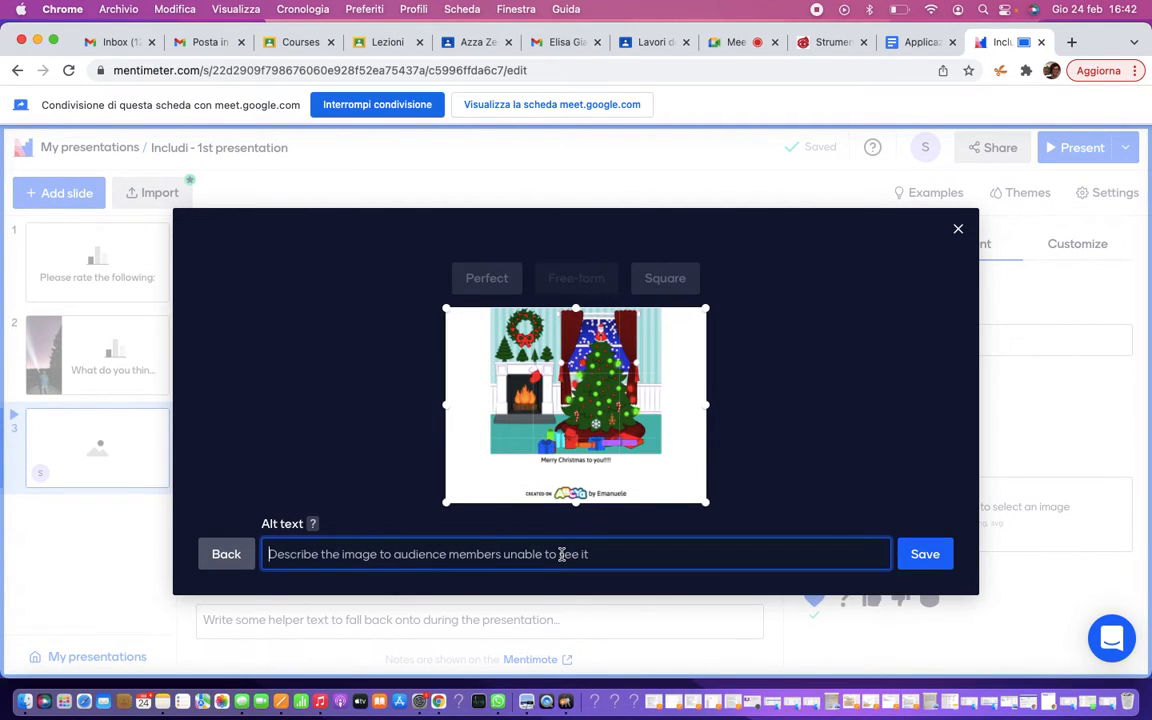
text(source: my picture)
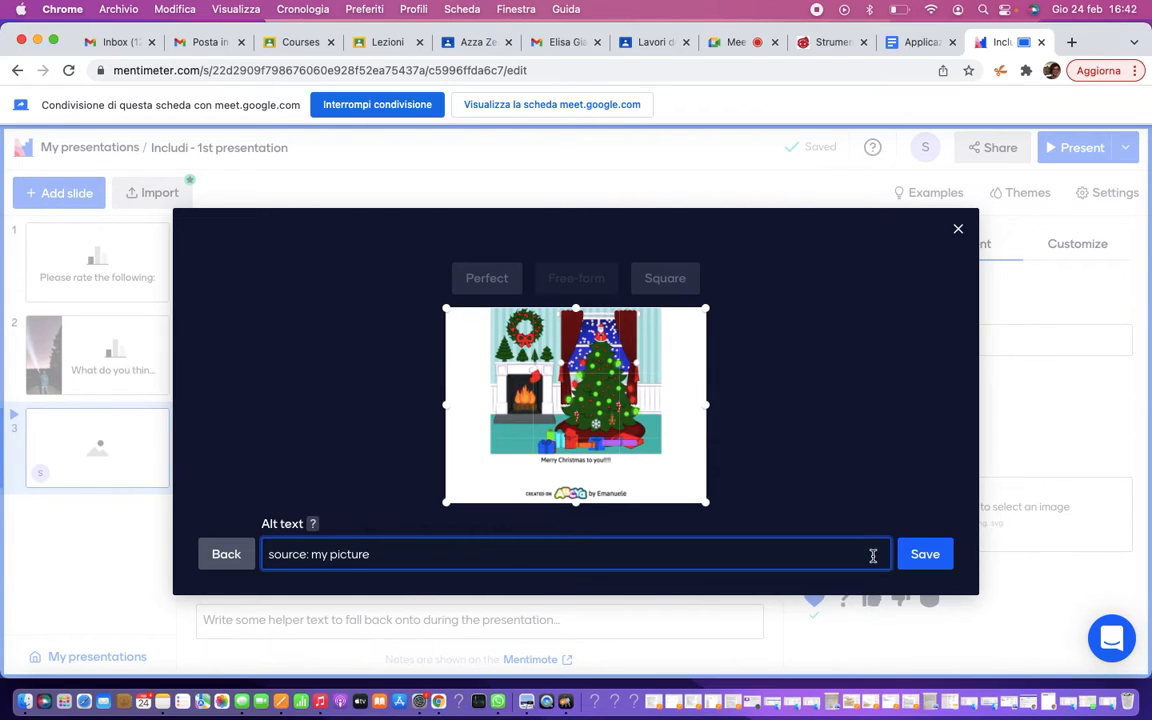
click(925, 554)
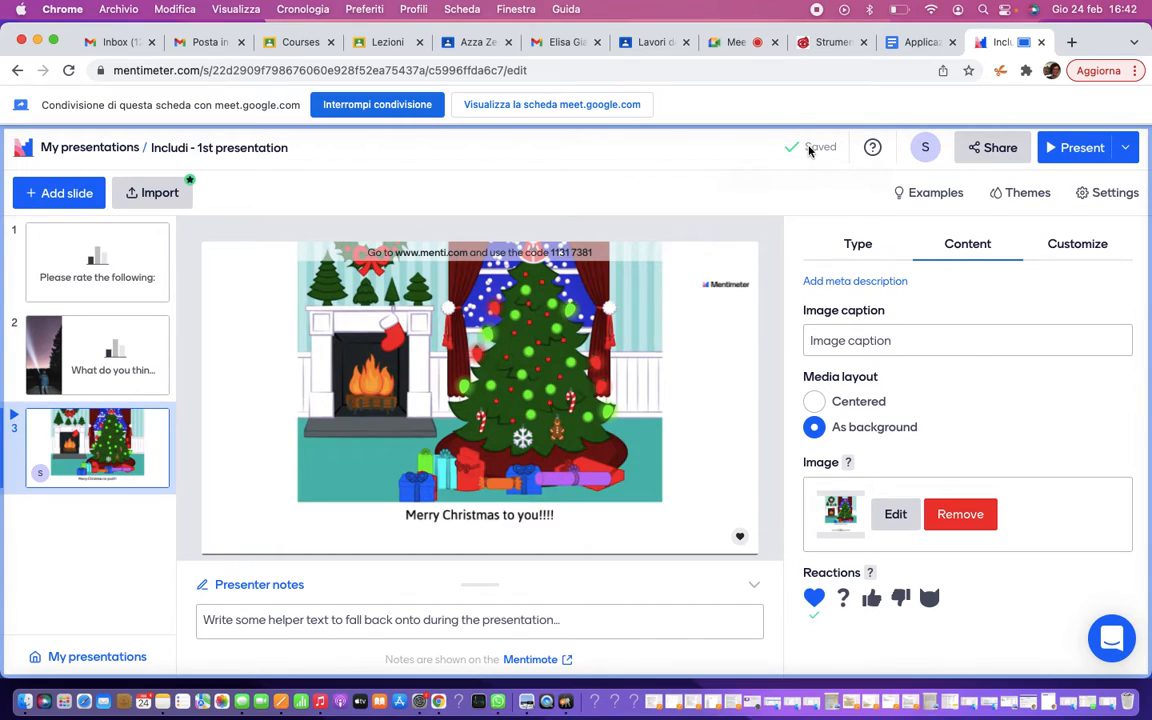
- Present the slides, copy the voting link and open it in a new browser tab that is shared with the meeting
click(1065, 149)
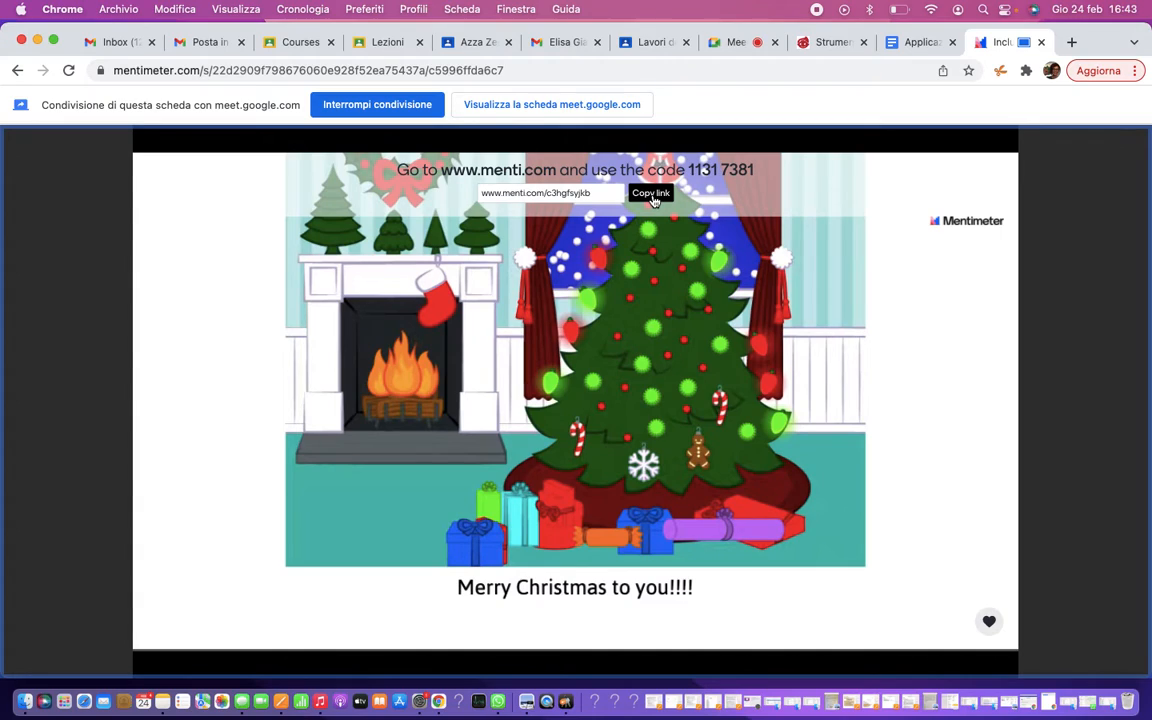
click(652, 196)
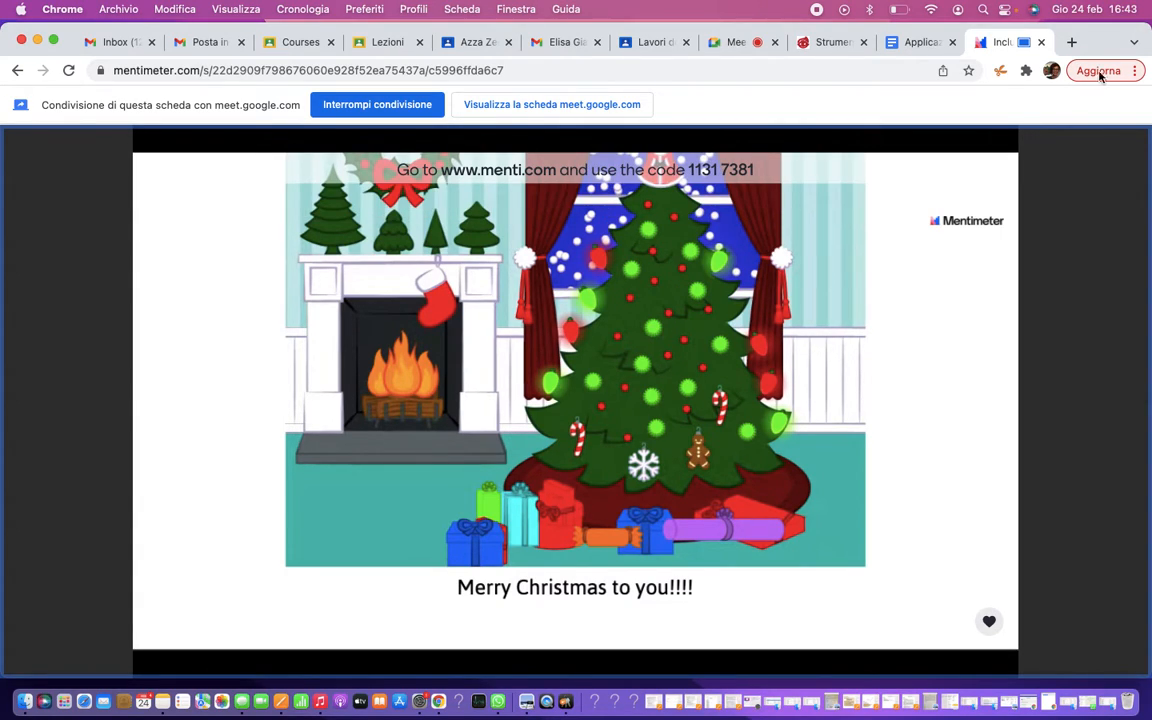
click(1072, 43)
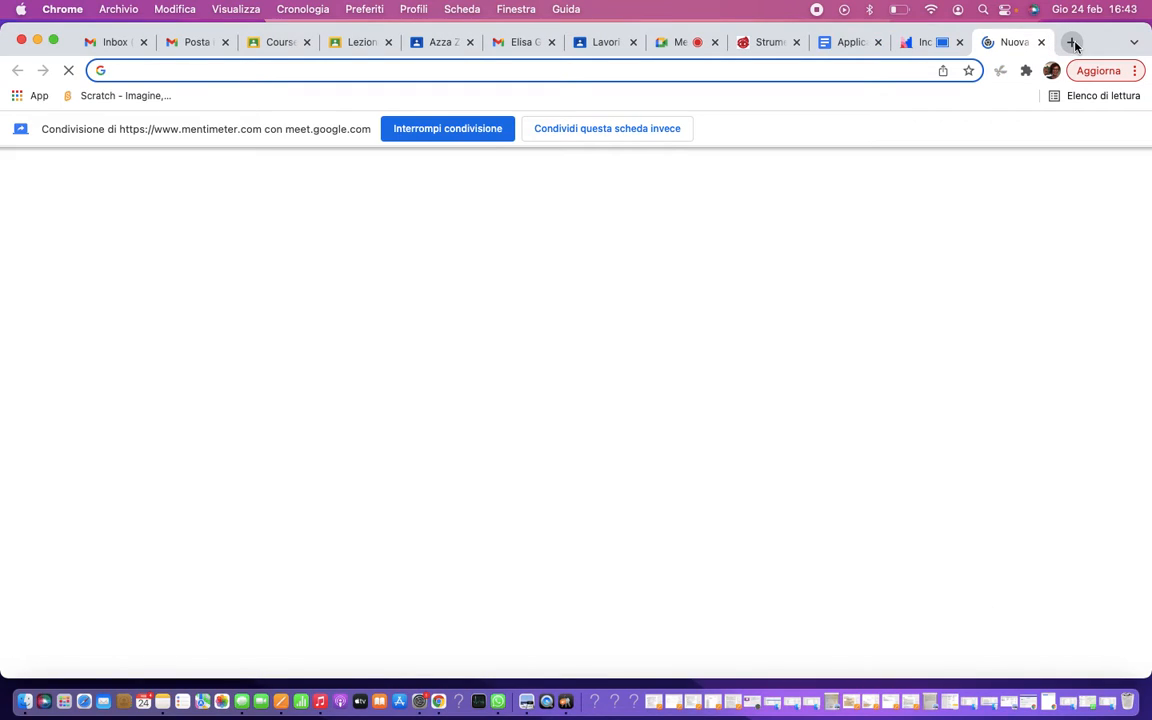
click(591, 129)
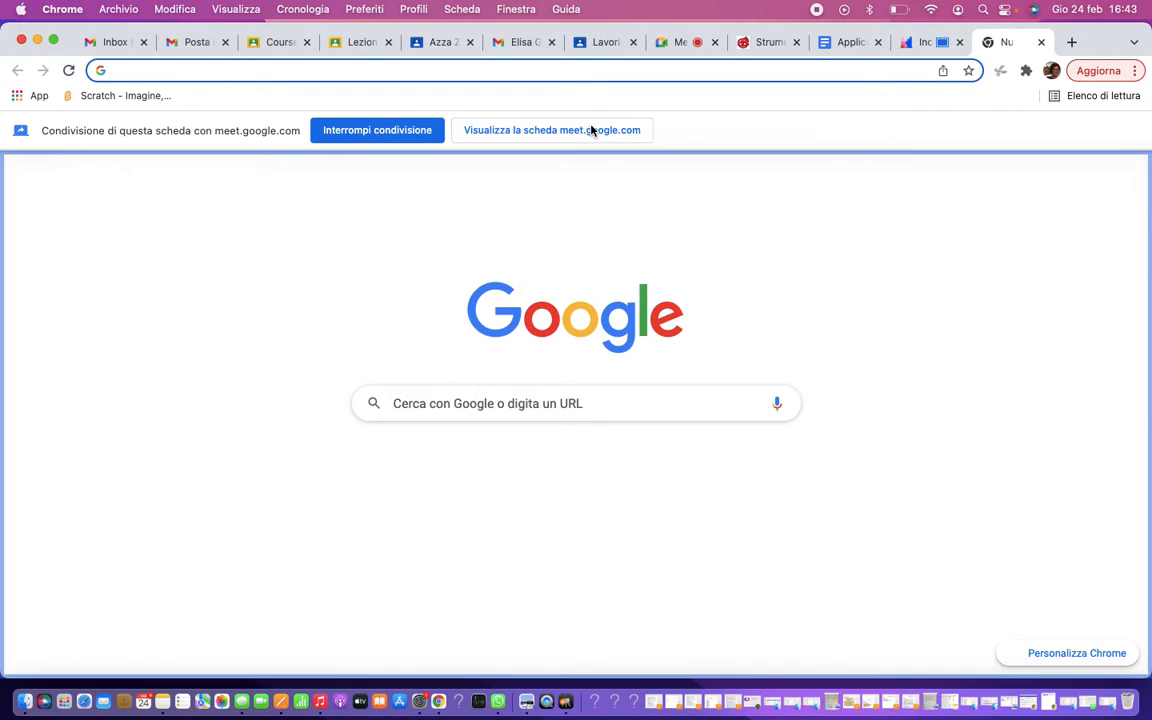
click(429, 405)
key(super+v)
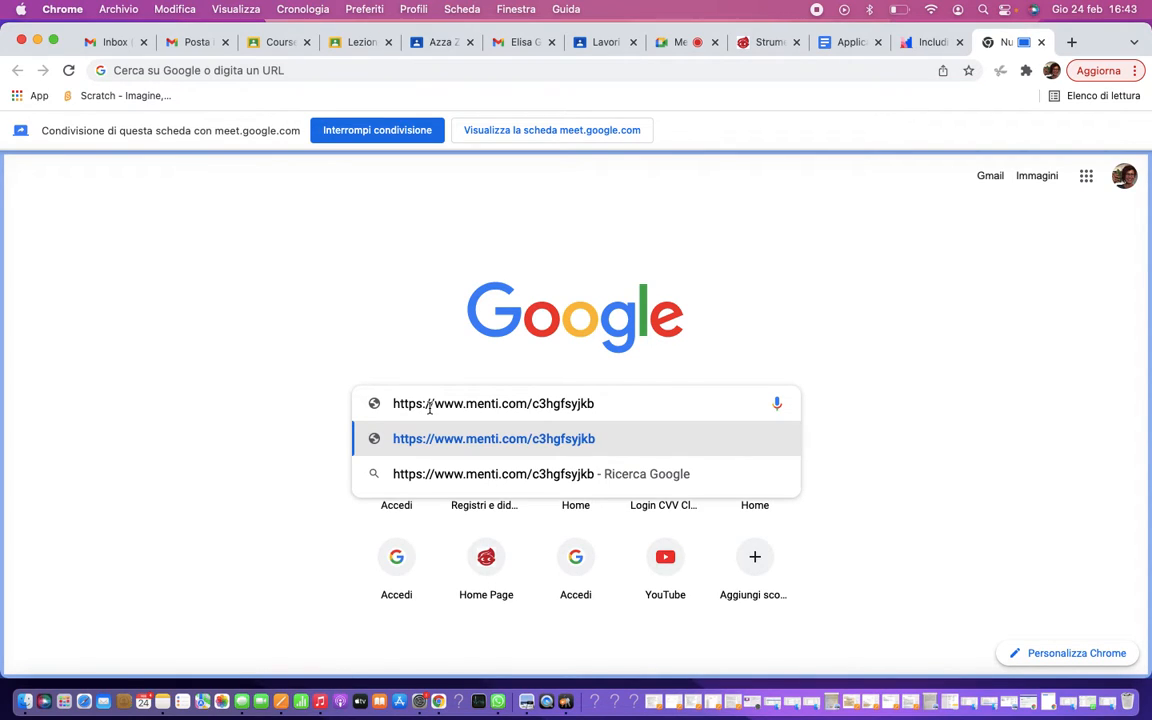
key(Return)
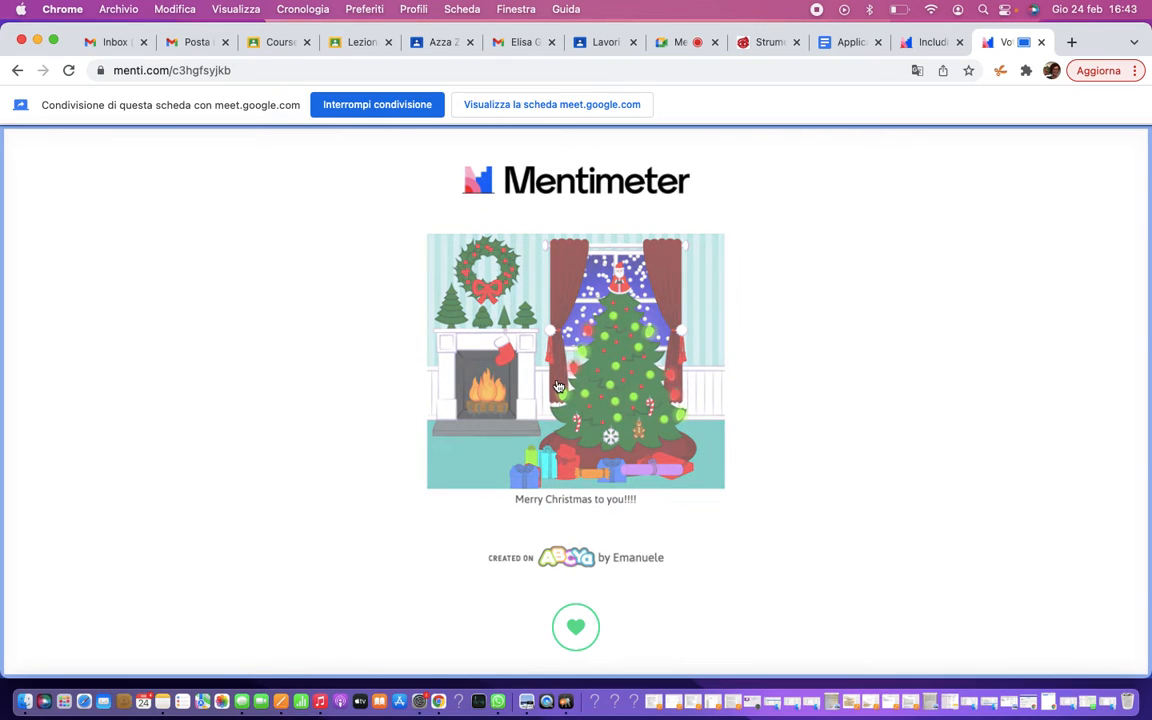
- Enlarge the Christmas picture on the participant voting page and look over the whole image
click(558, 380)
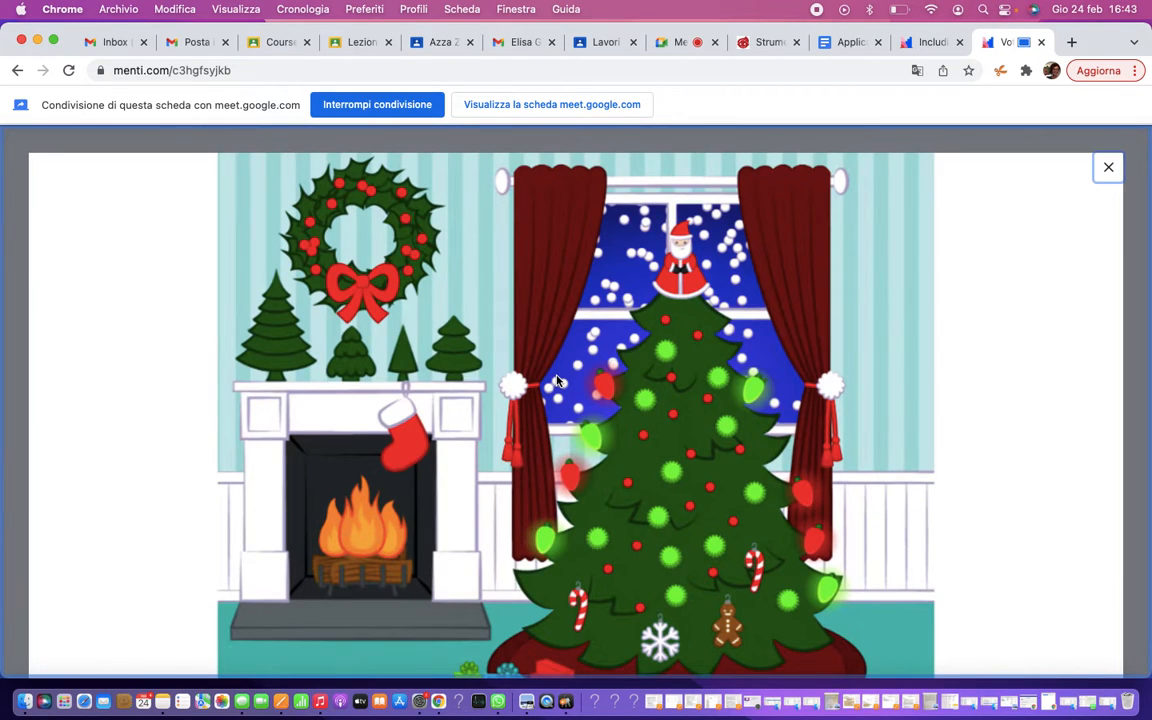
scroll(553, 420, down, 5)
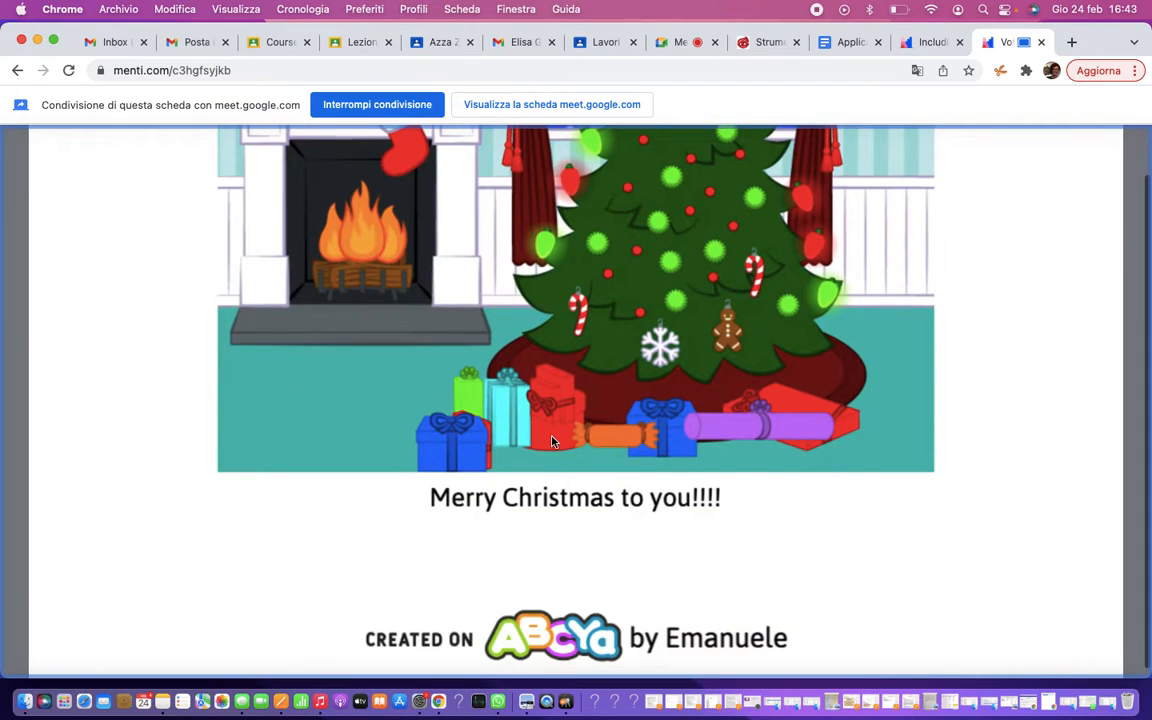
scroll(551, 441, up, 5)
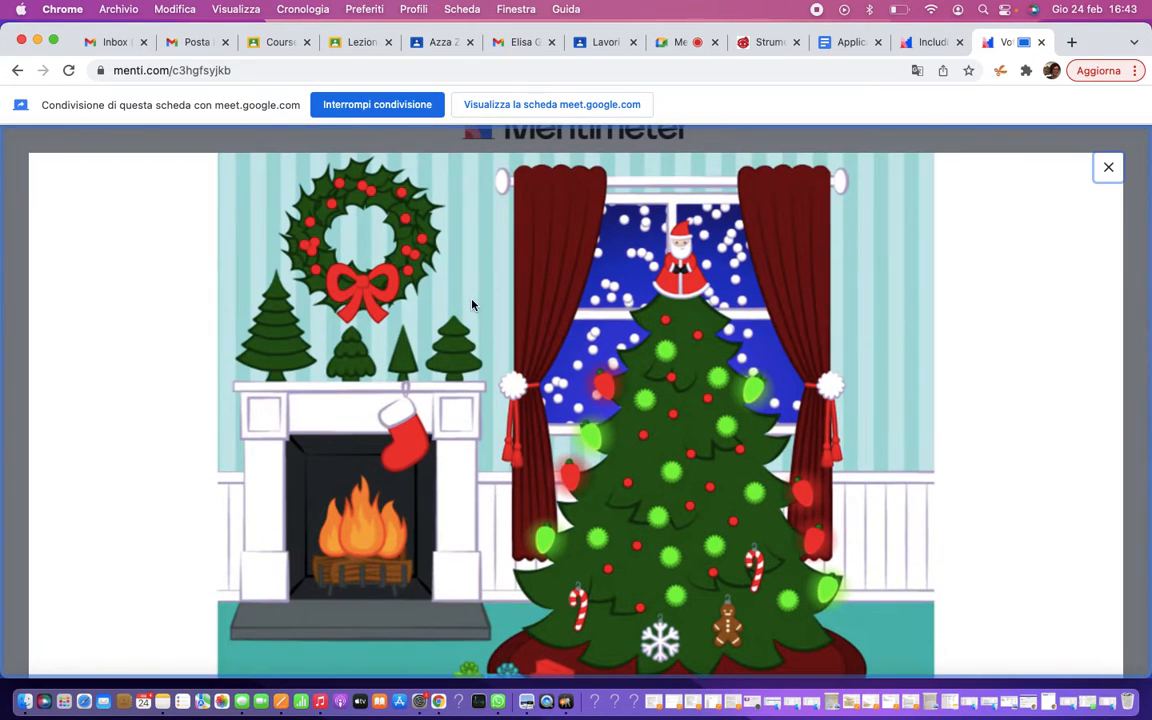
scroll(473, 303, down, 1)
scroll(473, 303, down, 4)
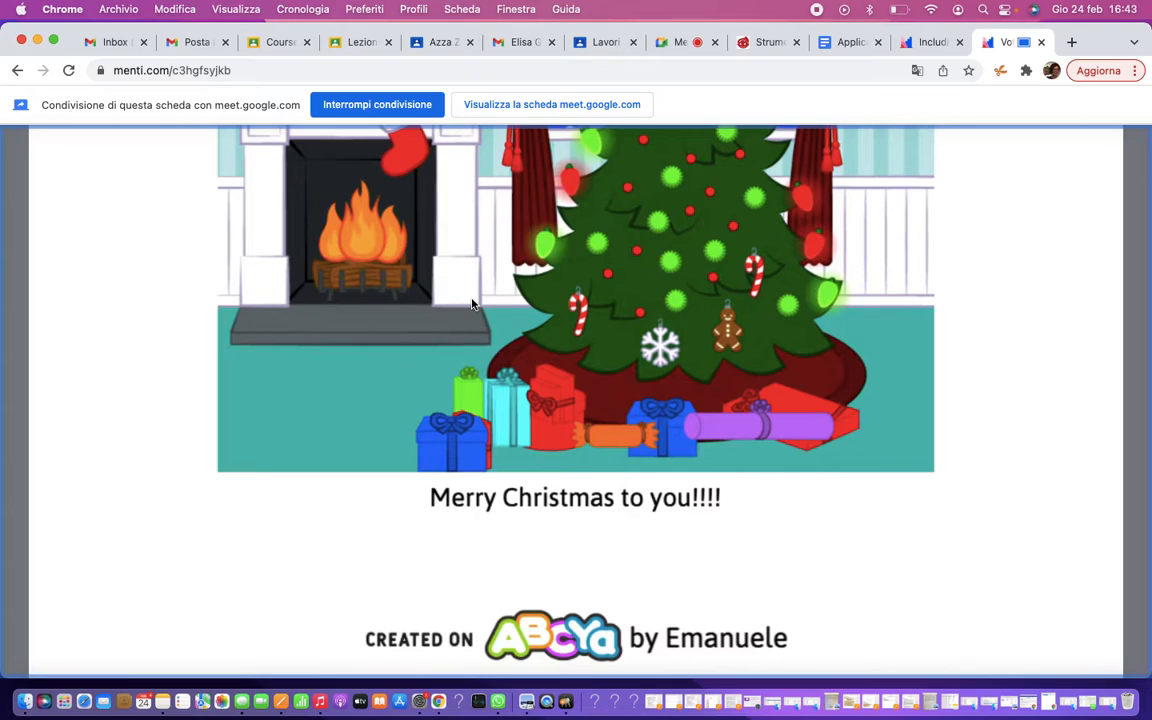
- Share the presentation tab with the meeting again, close the voting page and return to the slide editor
click(932, 45)
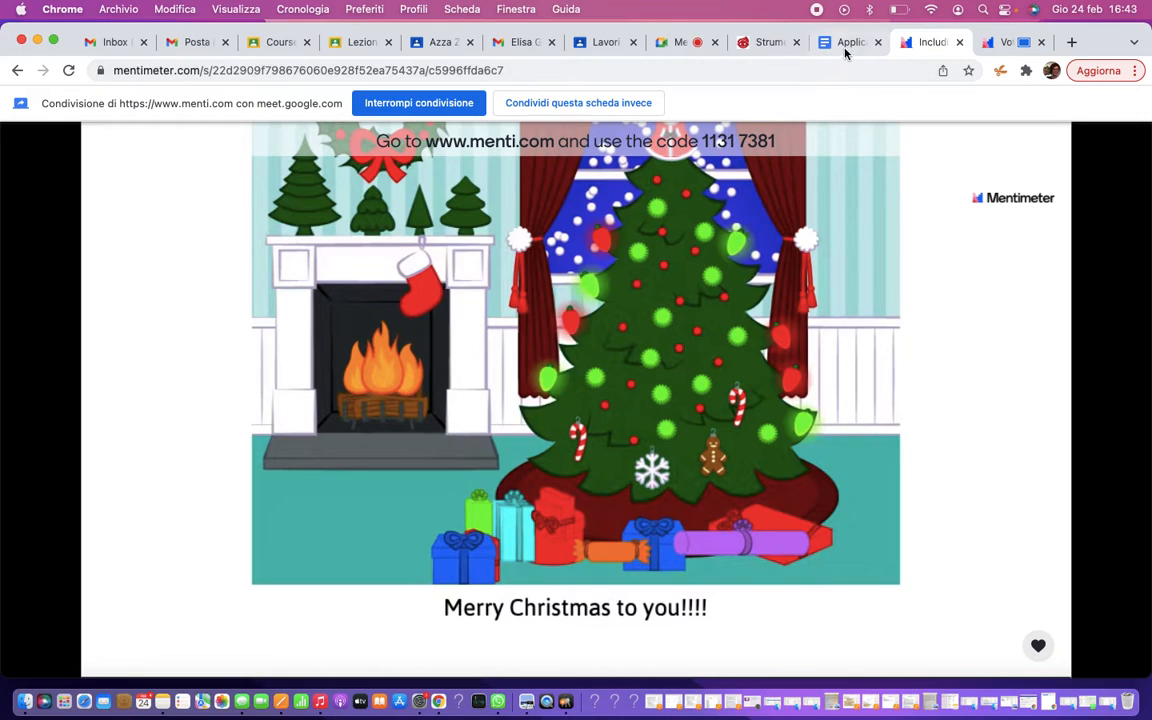
click(586, 103)
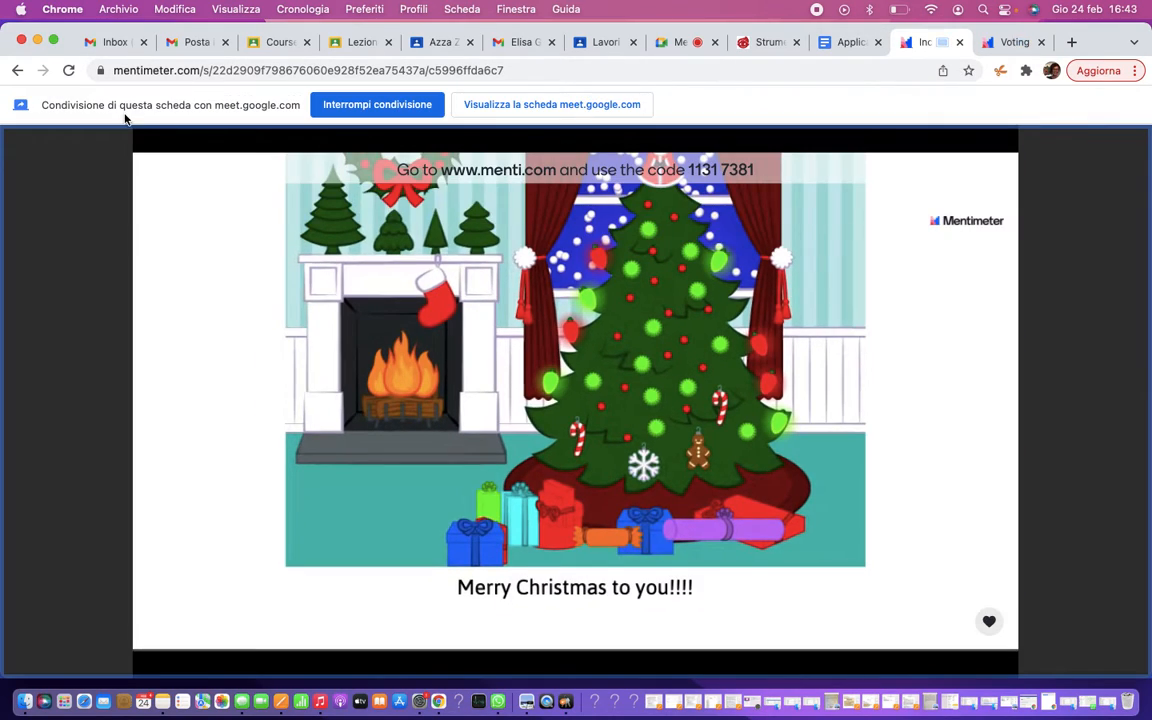
click(1041, 43)
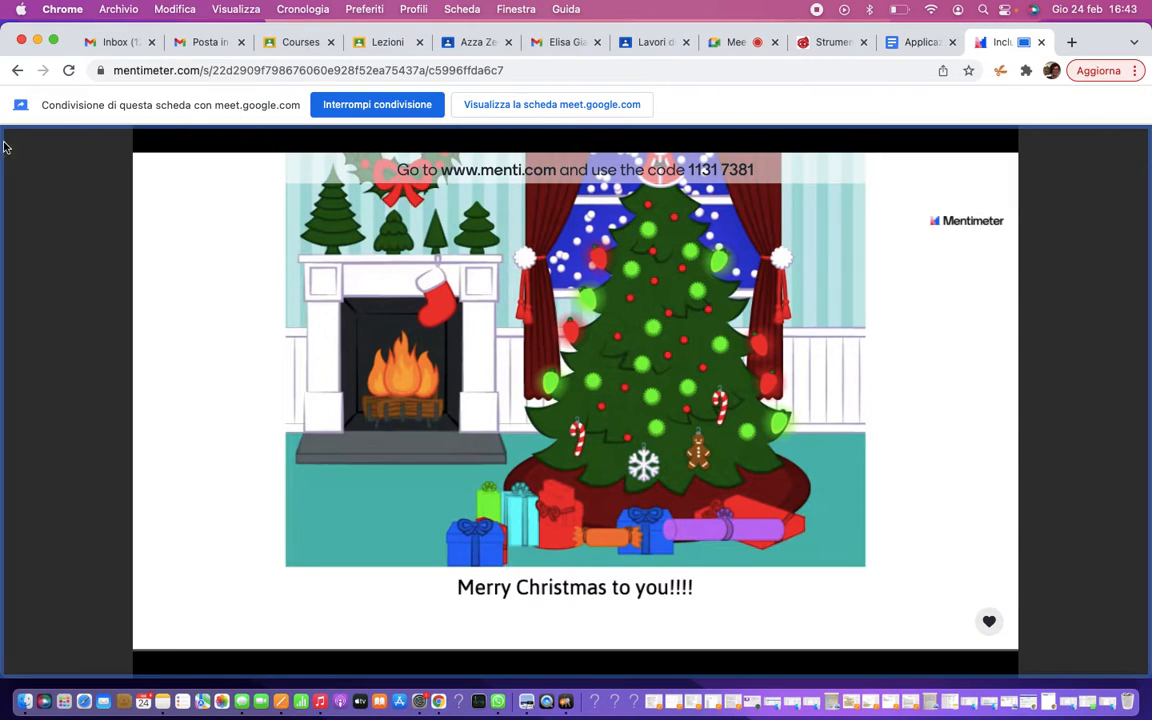
click(17, 71)
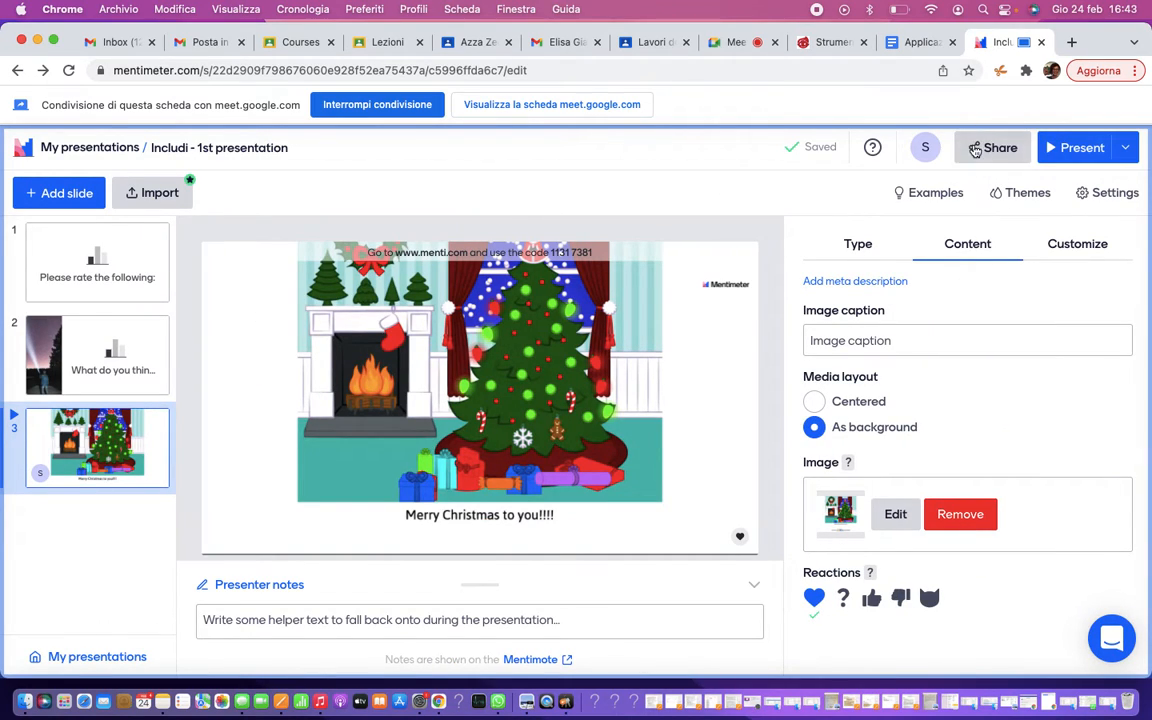
- Open the presentation's participation sharing options and show the voting link's QR code in the meeting's shared tab
click(975, 149)
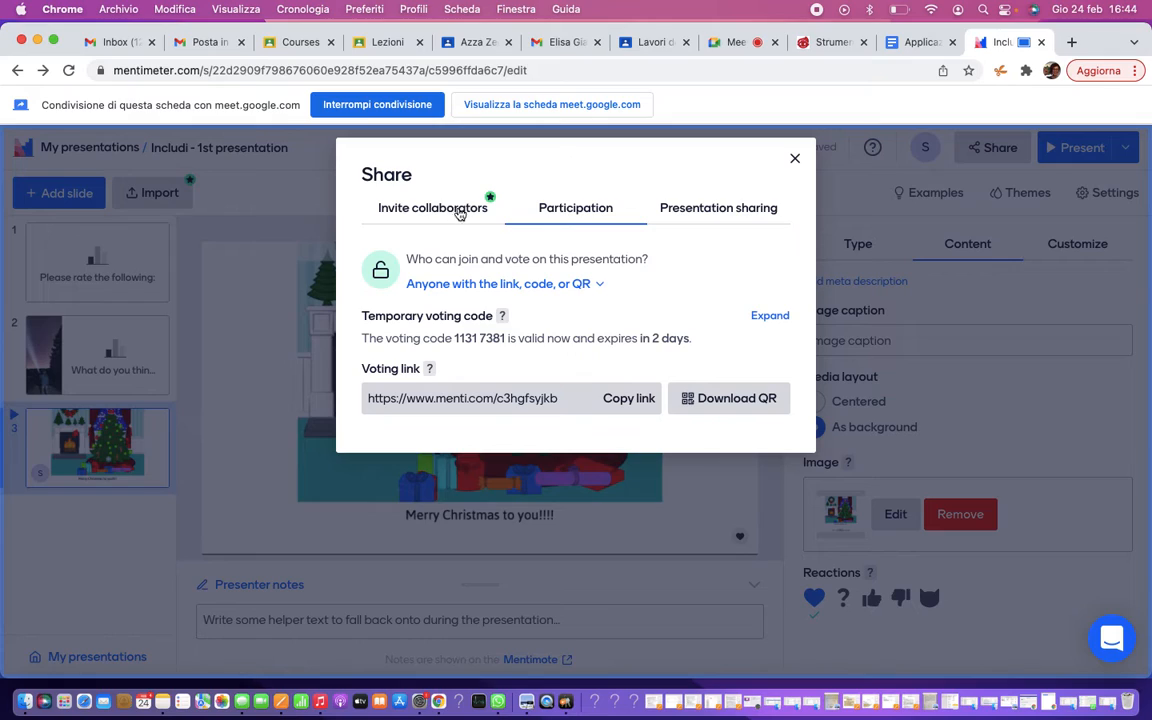
click(518, 200)
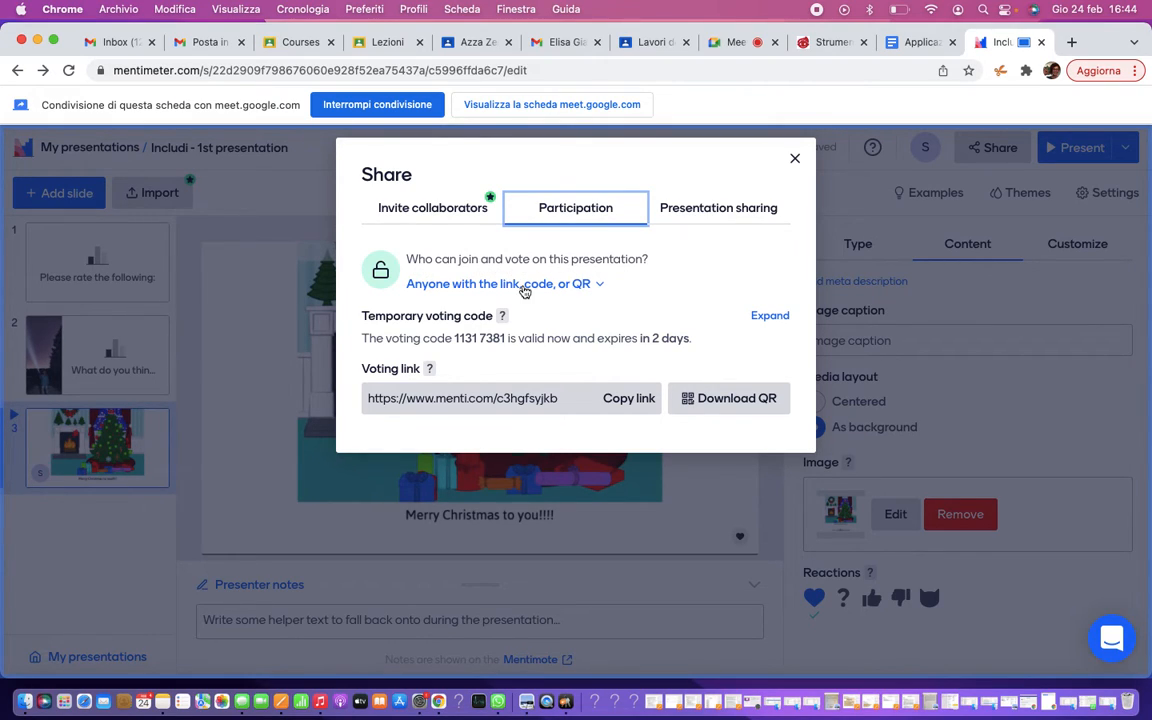
click(599, 285)
click(553, 288)
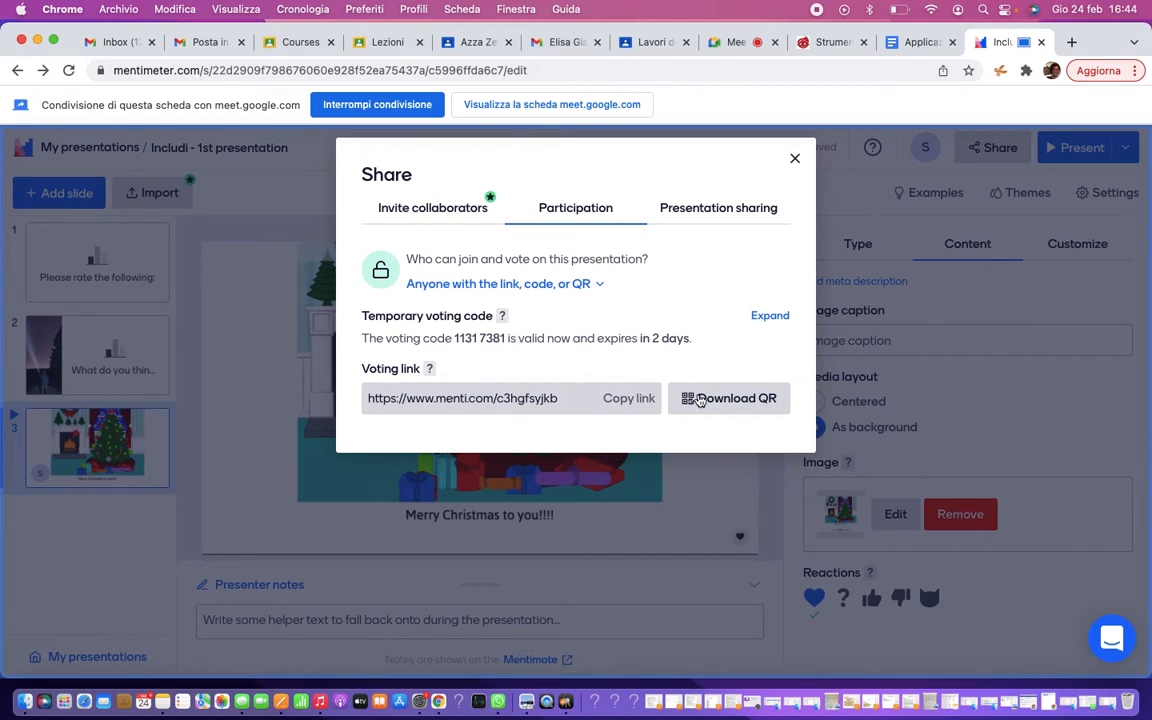
click(731, 400)
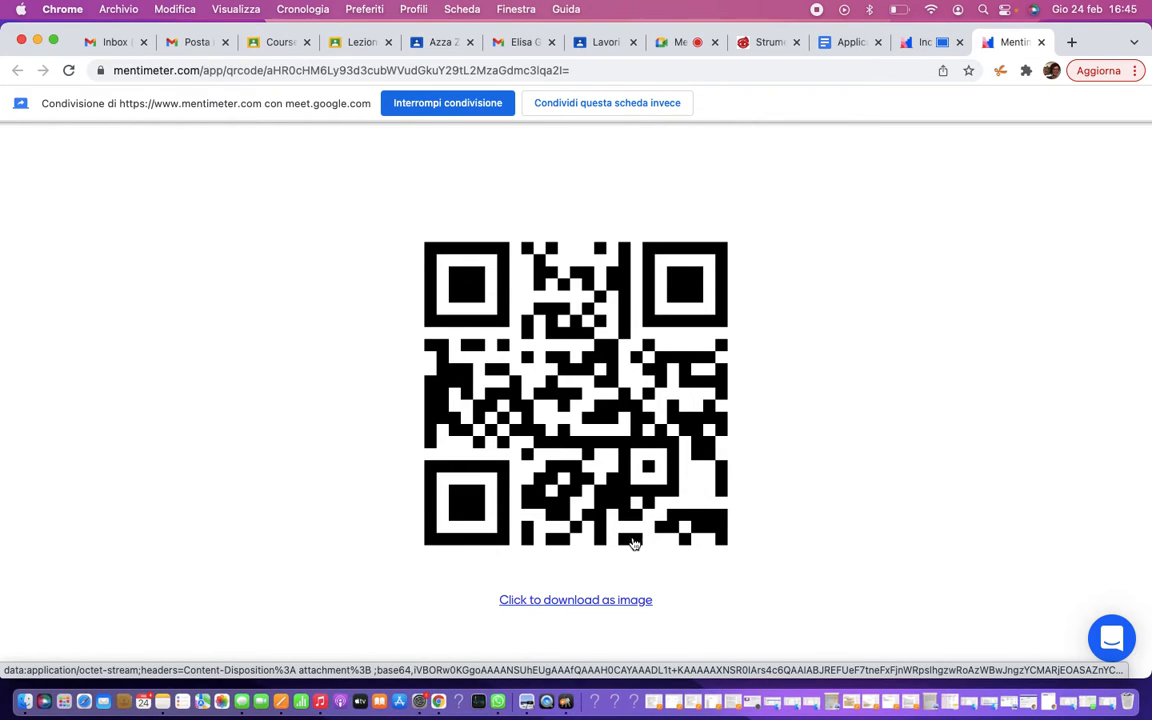
click(627, 105)
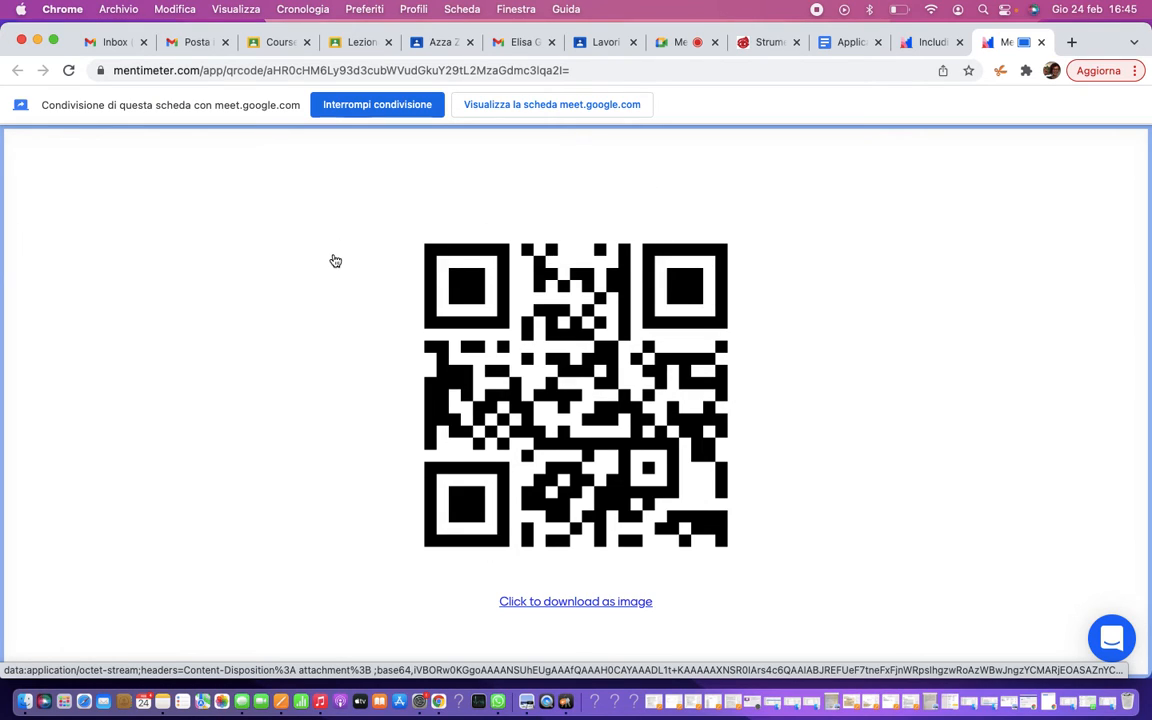
- Return to the presentation editor, view the Presentation sharing options with the live results link, and close the Share dialog
click(932, 42)
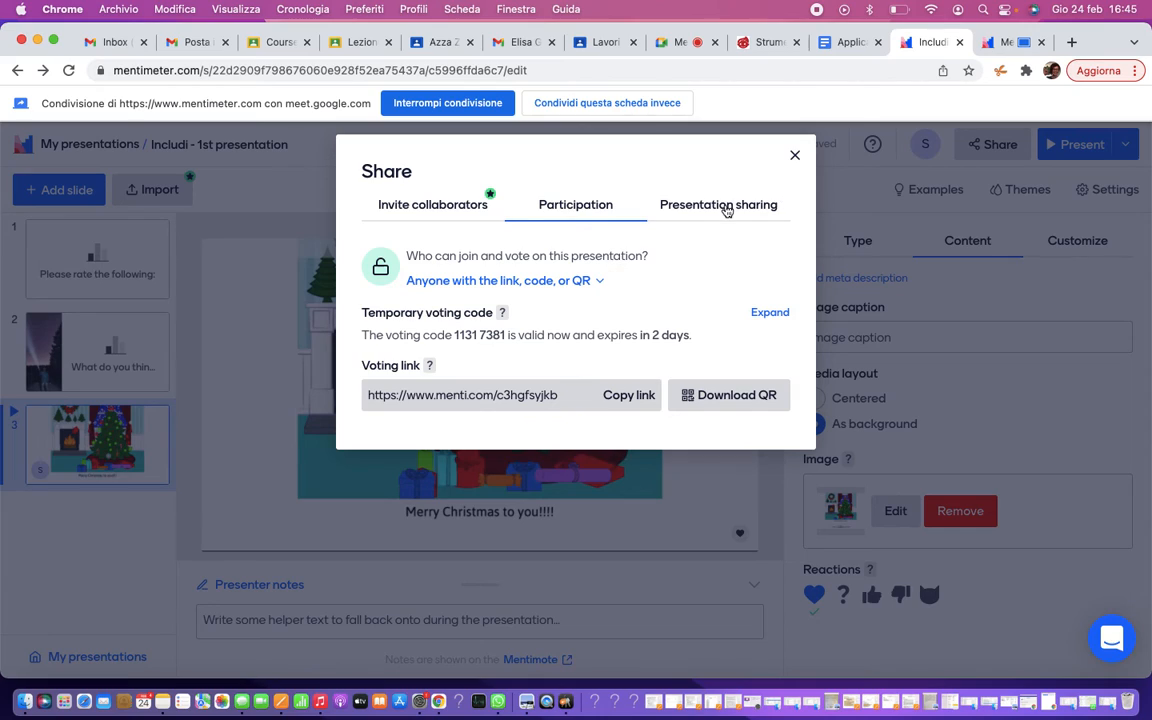
click(724, 207)
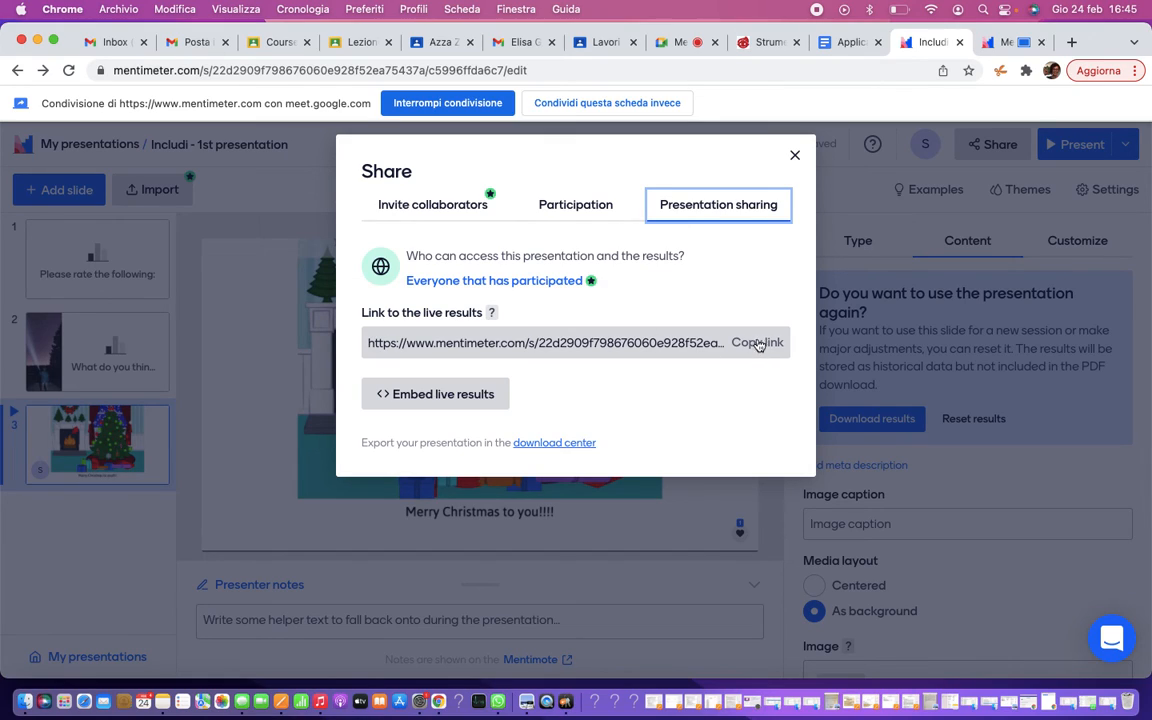
click(794, 159)
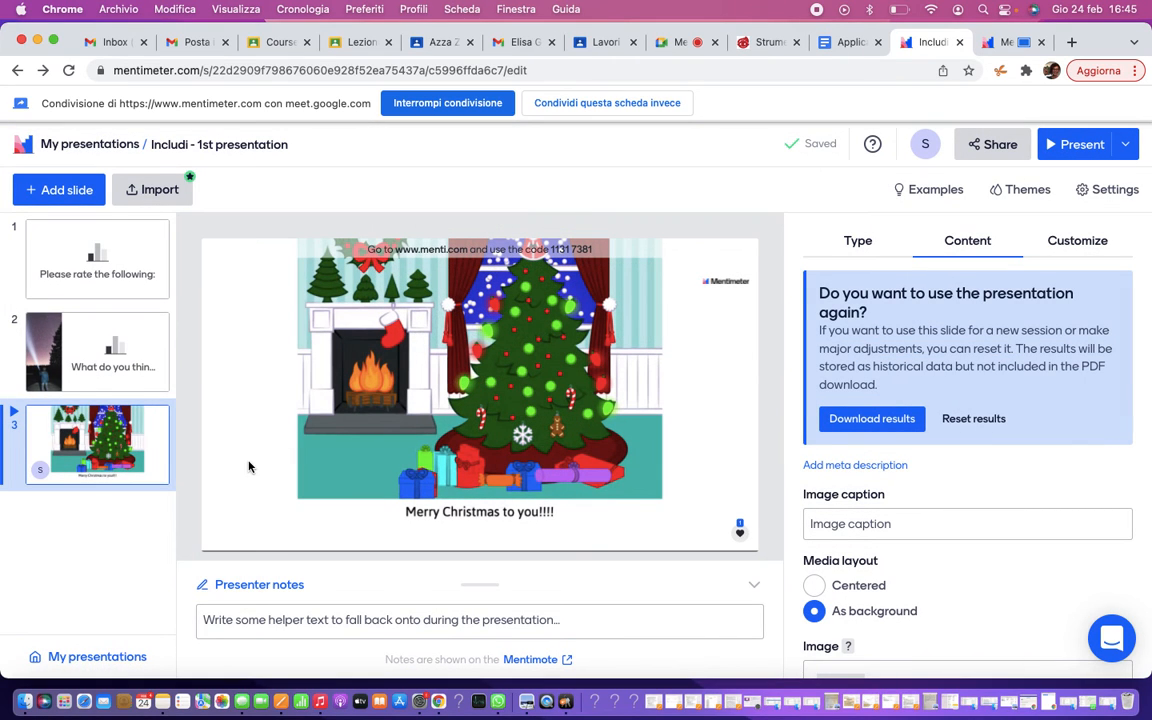
- Open slide 1, "Please rate the following:", and view its image and result layout settings
click(85, 275)
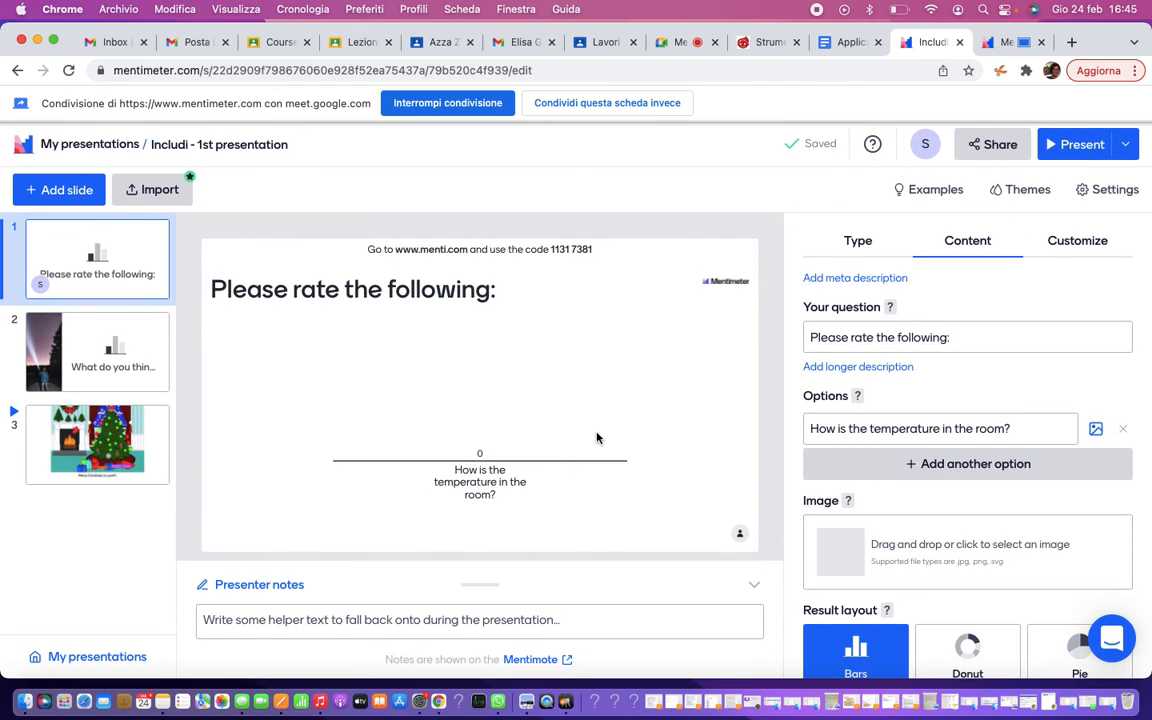
scroll(905, 570, down, 5)
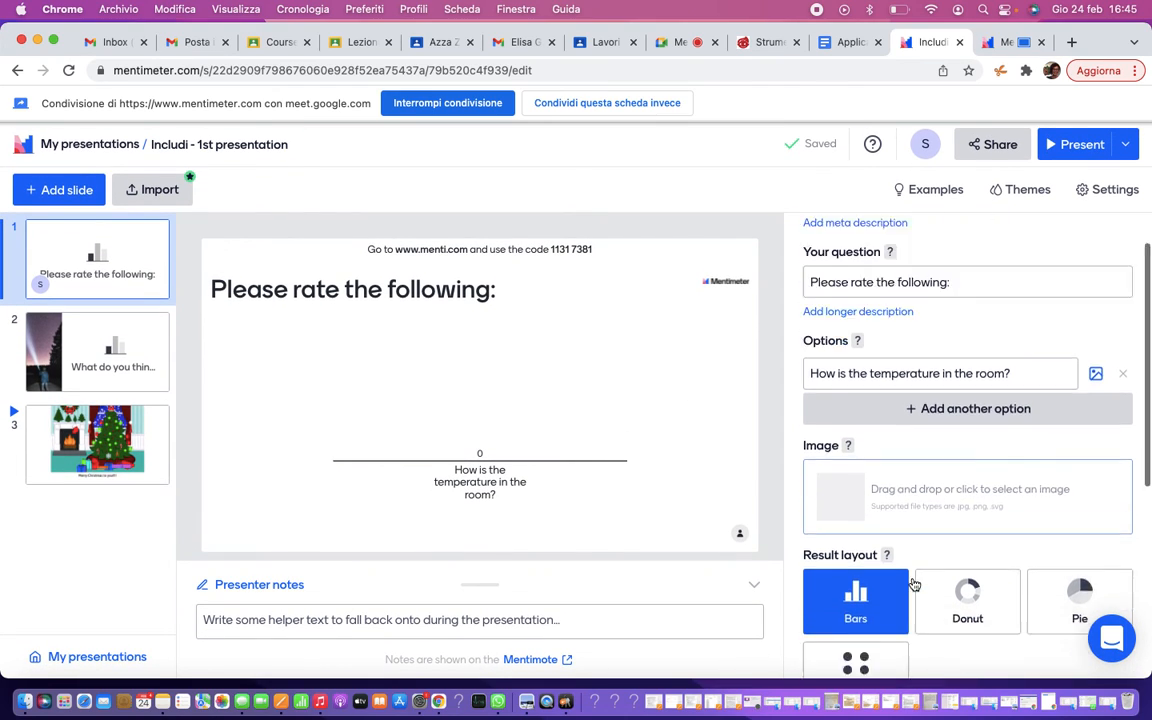